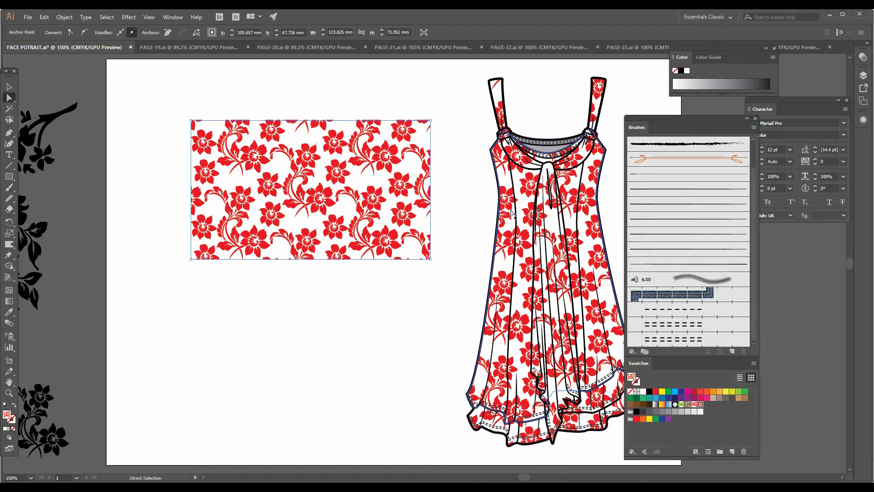
Stretch the bottom edge of the floral pattern rectangle downward until it is about 126 mm high
{"action": "left_click", "coordinate": [394, 296]}
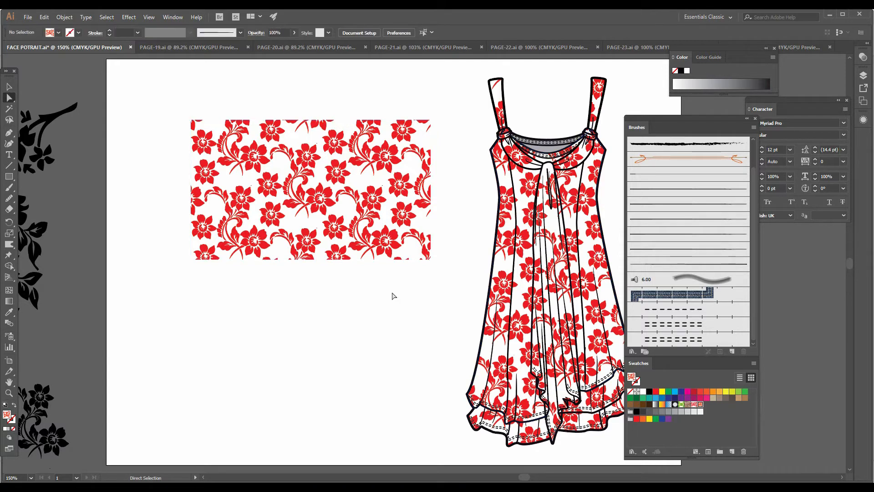
{"action": "key", "text": "z"}
{"action": "left_click", "coordinate": [410, 238]}
{"action": "left_click_drag", "start_coordinate": [399, 322], "coordinate": [457, 305]}
{"action": "key", "text": "a"}
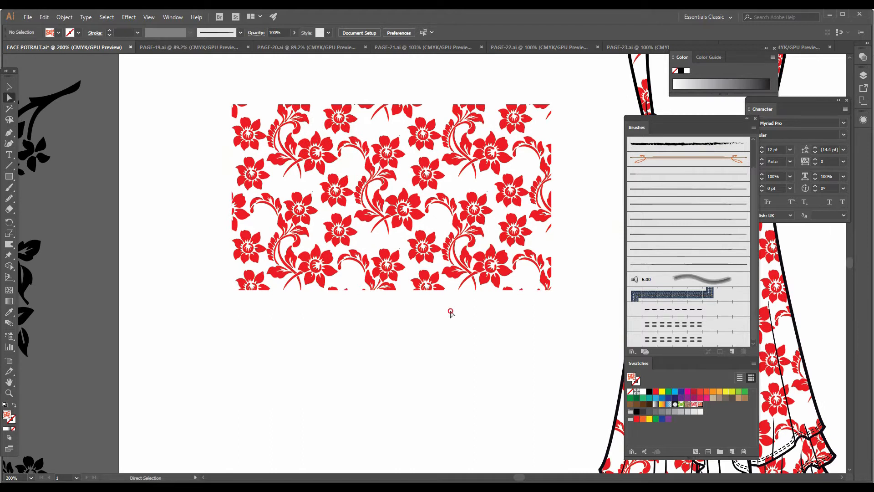
{"action": "left_click", "coordinate": [380, 320]}
{"action": "left_click", "coordinate": [384, 289]}
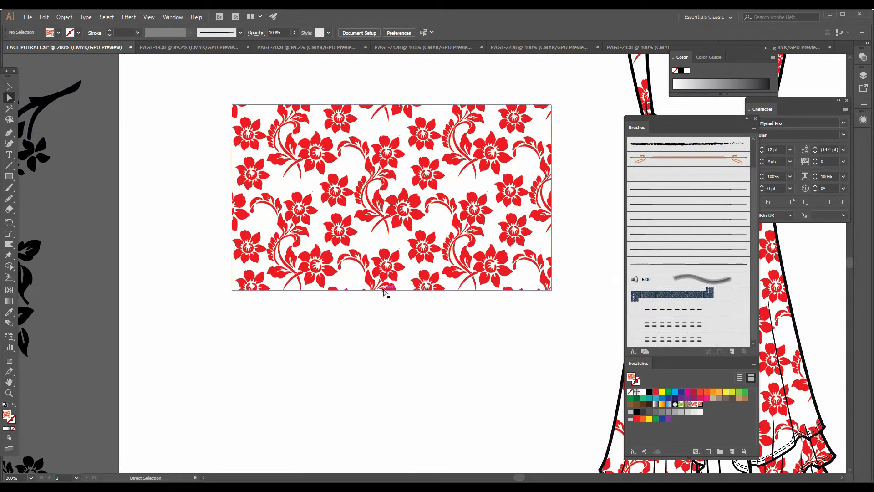
{"action": "left_click_drag", "start_coordinate": [385, 291], "coordinate": [387, 431]}
Stretch the left edge of the floral pattern rectangle outward until it is about 179 mm wide
{"action": "key", "text": "space"}
{"action": "left_click_drag", "start_coordinate": [253, 306], "coordinate": [379, 285]}
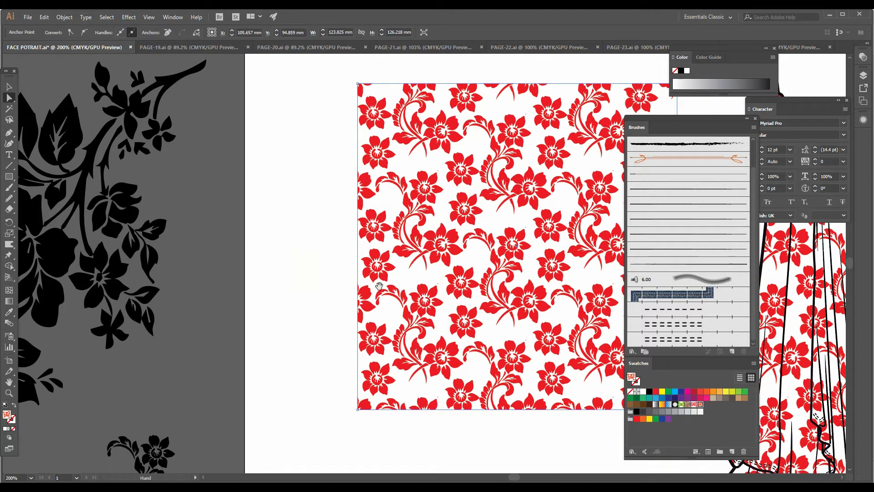
{"action": "left_click", "coordinate": [328, 285]}
{"action": "left_click_drag", "start_coordinate": [357, 276], "coordinate": [216, 279]}
Pull the top-left corner point of the floral pattern rectangle up and inward to make an irregular quadrilateral
{"action": "key", "text": "space"}
{"action": "left_click_drag", "start_coordinate": [539, 242], "coordinate": [431, 250]}
{"action": "key", "text": "ctrl+space"}
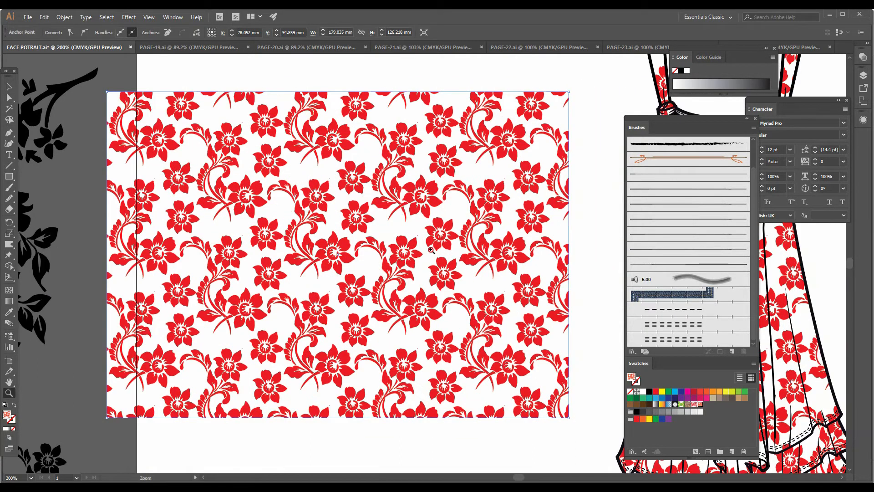
{"action": "left_click", "coordinate": [431, 250]}
{"action": "left_click_drag", "start_coordinate": [355, 215], "coordinate": [485, 416]}
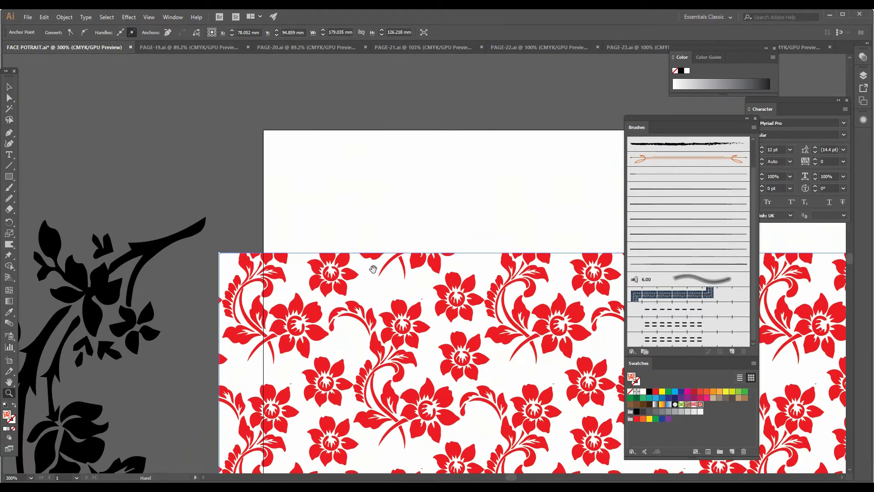
{"action": "left_click", "coordinate": [367, 247]}
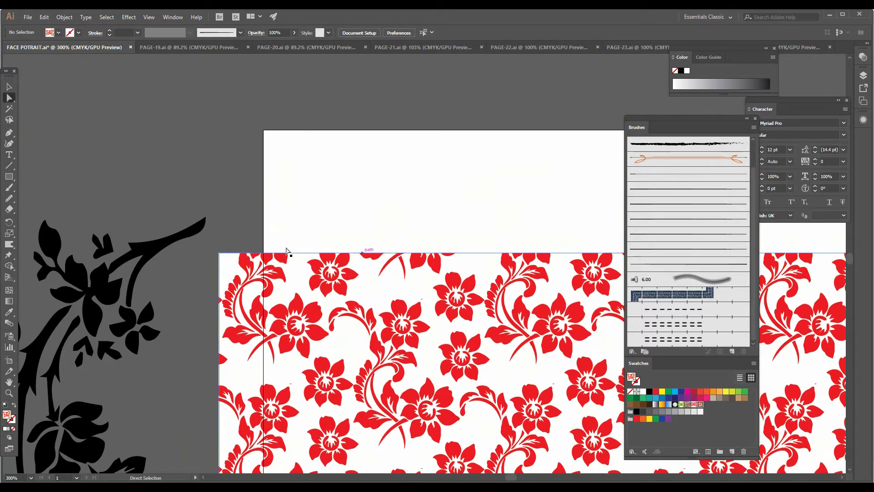
{"action": "left_click_drag", "start_coordinate": [219, 254], "coordinate": [294, 85]}
Delete the floral pattern shape from the artboard
{"action": "left_click_drag", "start_coordinate": [539, 223], "coordinate": [371, 249]}
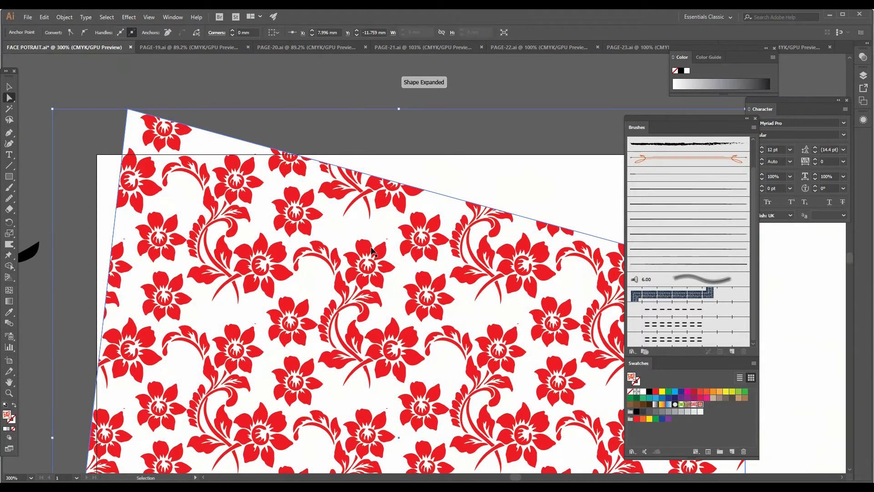
{"action": "key", "text": "ctrl+minus"}
{"action": "key", "text": "ctrl+minus"}
{"action": "key", "text": "ctrl+minus"}
{"action": "key", "text": "ctrl+minus"}
{"action": "key", "text": "ctrl+minus"}
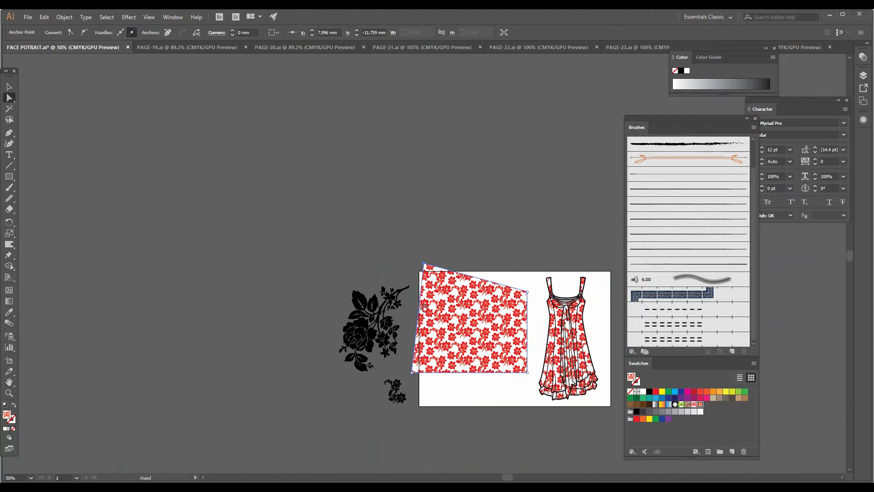
{"action": "left_click_drag", "start_coordinate": [424, 306], "coordinate": [366, 265]}
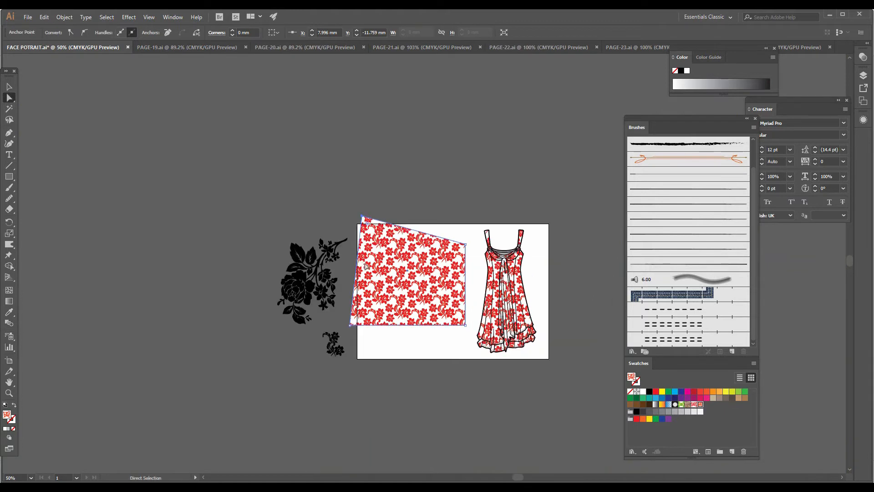
{"action": "left_click", "coordinate": [391, 281]}
{"action": "key", "text": "Delete"}
Move the large black rose motif from beside the artboard onto the empty artboard area
{"action": "key", "text": "z"}
{"action": "left_click", "coordinate": [405, 280]}
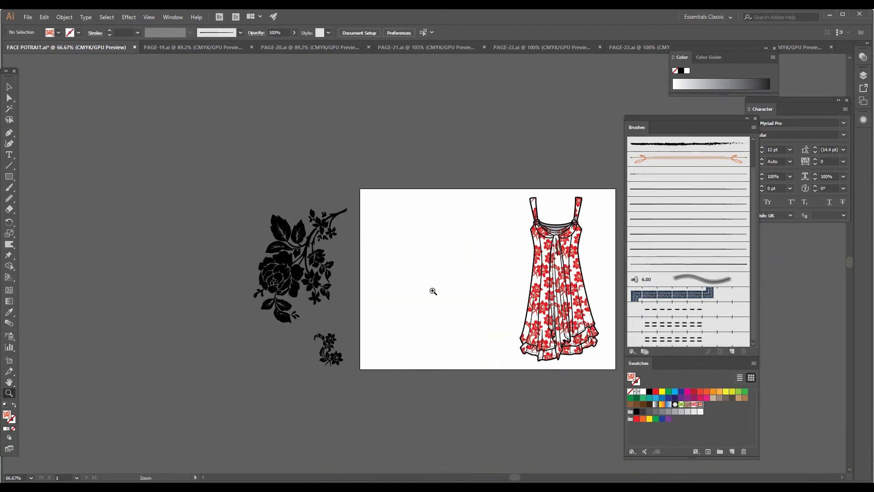
{"action": "left_click", "coordinate": [433, 291]}
{"action": "left_click", "coordinate": [433, 290]}
{"action": "left_click_drag", "start_coordinate": [363, 261], "coordinate": [375, 328]}
{"action": "key", "text": "v"}
{"action": "left_click", "coordinate": [164, 227]}
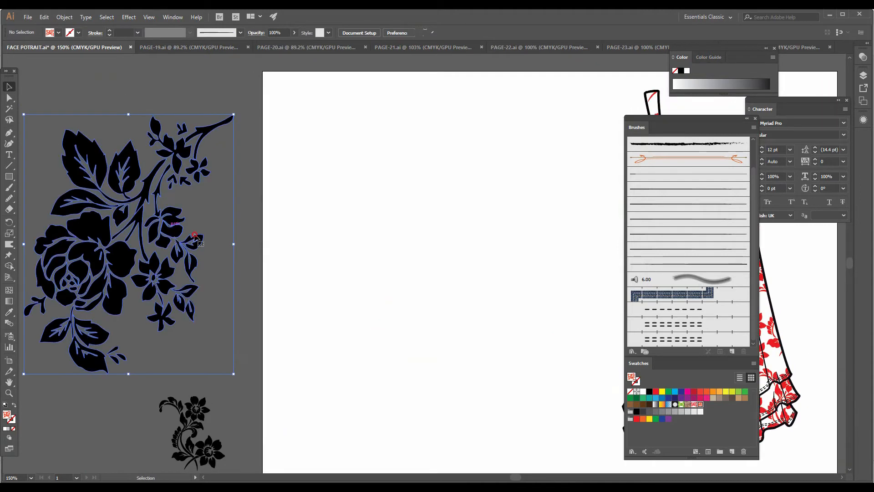
{"action": "left_click_drag", "start_coordinate": [171, 236], "coordinate": [478, 272]}
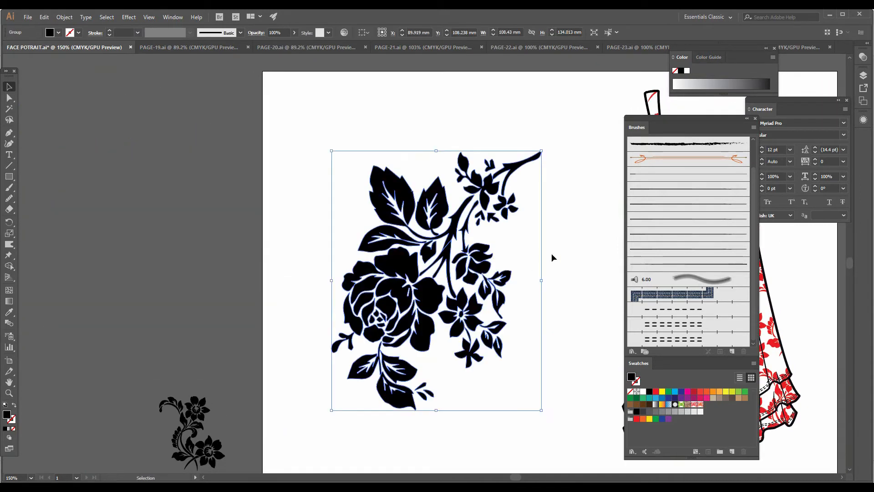
Rotate the rose motif 180 degrees and scale it down to about 30 by 37 mm
{"action": "left_click_drag", "start_coordinate": [546, 284], "coordinate": [327, 302]}
{"action": "left_click", "coordinate": [564, 308]}
{"action": "left_click_drag", "start_coordinate": [490, 282], "coordinate": [456, 255]}
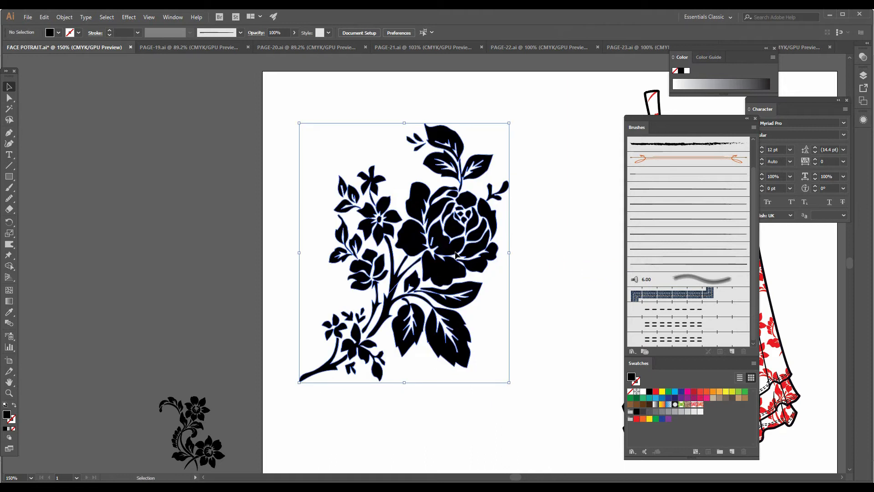
{"action": "left_click_drag", "start_coordinate": [508, 122], "coordinate": [391, 312]}
{"action": "left_click_drag", "start_coordinate": [346, 344], "coordinate": [503, 196]}
Fill the rose motif with the red swatch
{"action": "key", "text": "z"}
{"action": "left_click", "coordinate": [558, 262]}
{"action": "left_click_drag", "start_coordinate": [558, 261], "coordinate": [396, 231]}
{"action": "key", "text": "v"}
{"action": "left_click", "coordinate": [489, 285]}
{"action": "left_click", "coordinate": [431, 240]}
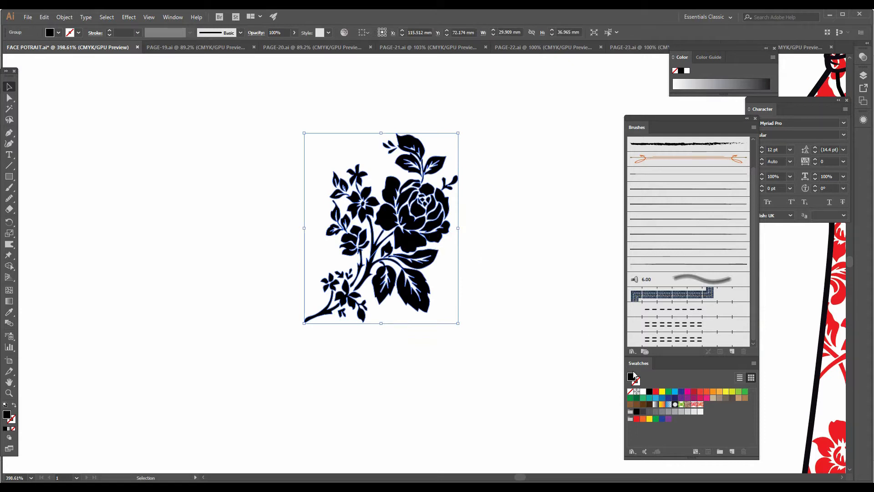
{"action": "left_click", "coordinate": [655, 391]}
{"action": "left_click", "coordinate": [537, 356]}
Make a new pattern from the red rose motif and accept the notice about pattern editing
{"action": "left_click_drag", "start_coordinate": [358, 268], "coordinate": [407, 306]}
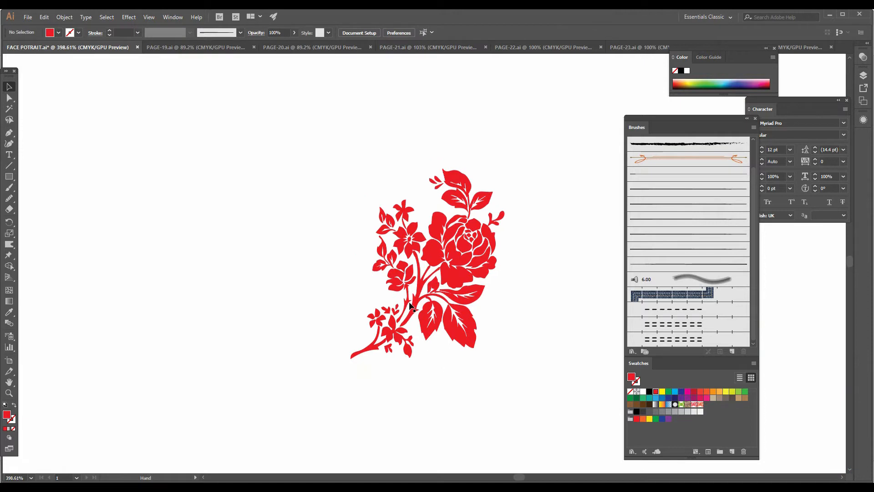
{"action": "left_click", "coordinate": [441, 258]}
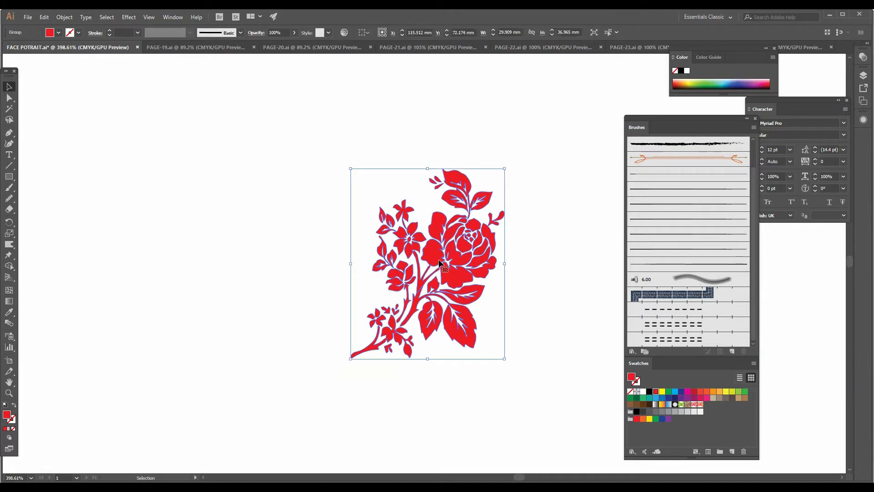
{"action": "left_click", "coordinate": [64, 17]}
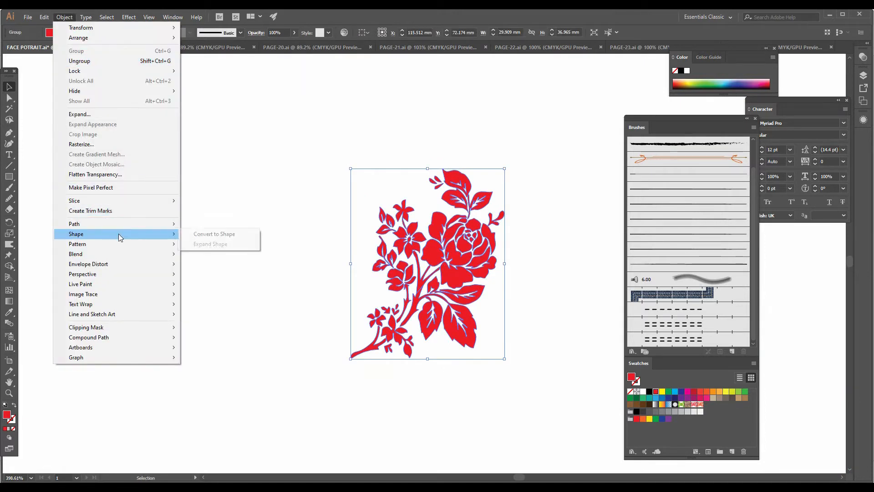
{"action": "mouse_move", "coordinate": [121, 244]}
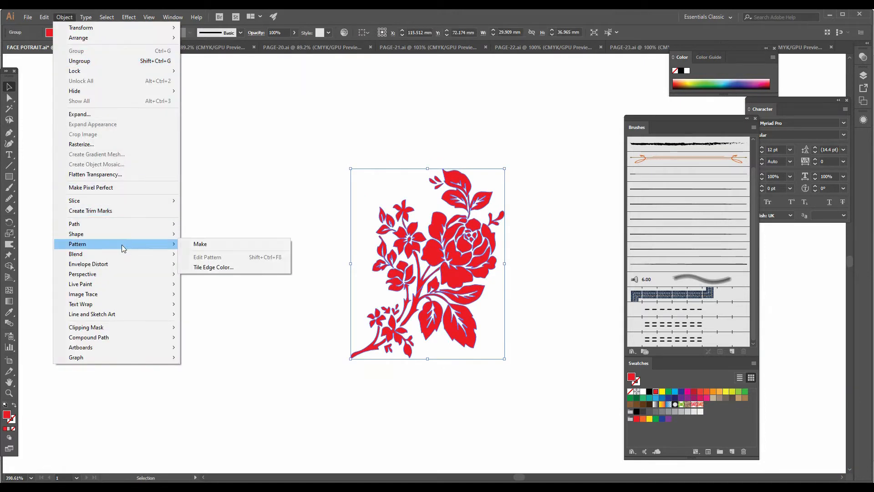
{"action": "left_click", "coordinate": [215, 248]}
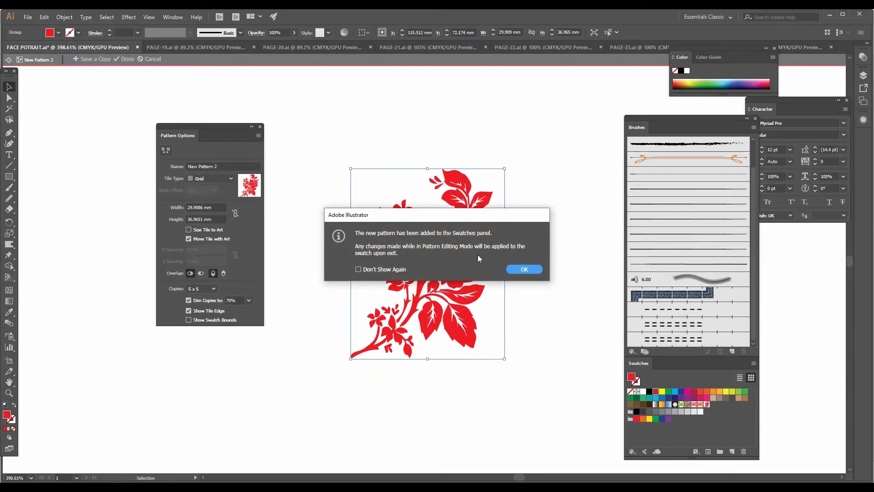
{"action": "left_click", "coordinate": [531, 270]}
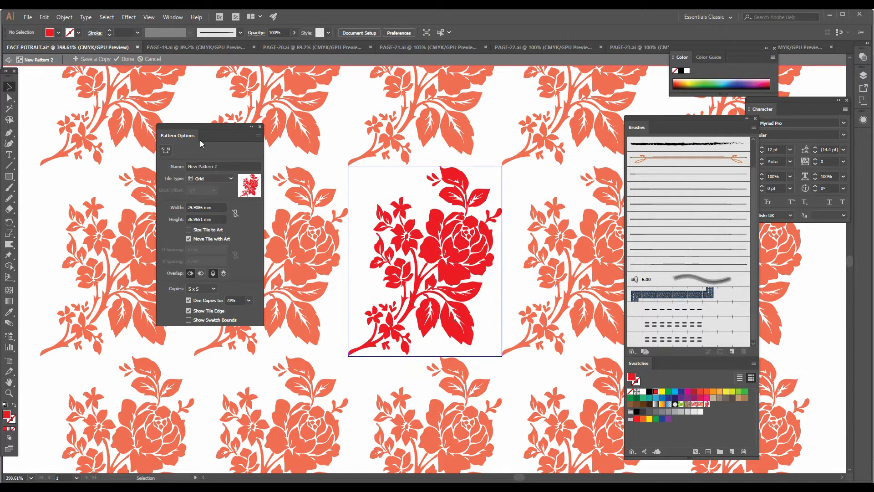
Set the pattern's tile type to Brick by Row
{"action": "left_click_drag", "start_coordinate": [203, 130], "coordinate": [225, 145]}
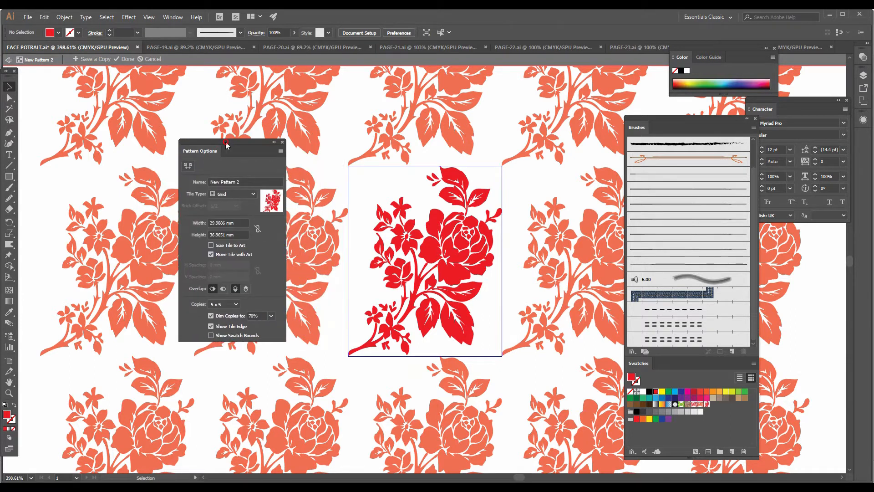
{"action": "left_click", "coordinate": [230, 195]}
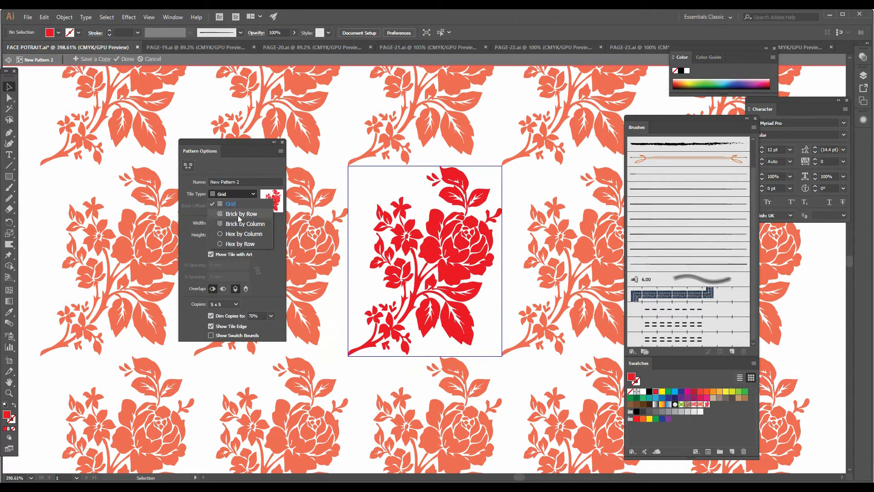
{"action": "left_click", "coordinate": [238, 215]}
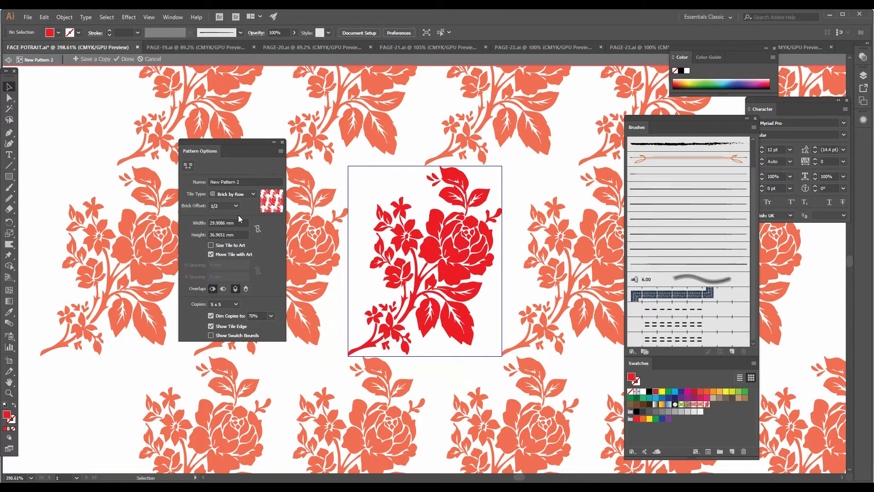
Examine how the rose motif repeats above and below the tile in the Brick by Row layout
{"action": "scroll", "coordinate": [348, 235], "scroll_direction": "up", "scroll_amount": 3}
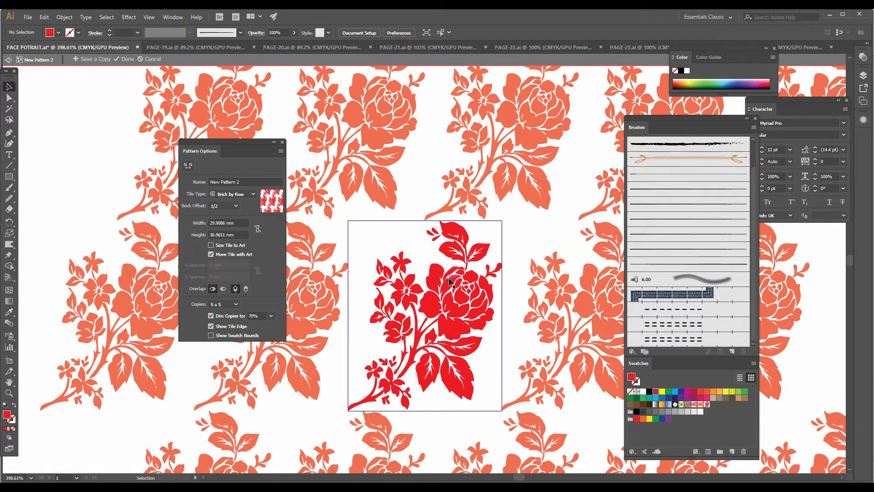
{"action": "scroll", "coordinate": [451, 280], "scroll_direction": "down", "scroll_amount": 4}
{"action": "scroll", "coordinate": [452, 280], "scroll_direction": "up", "scroll_amount": 1}
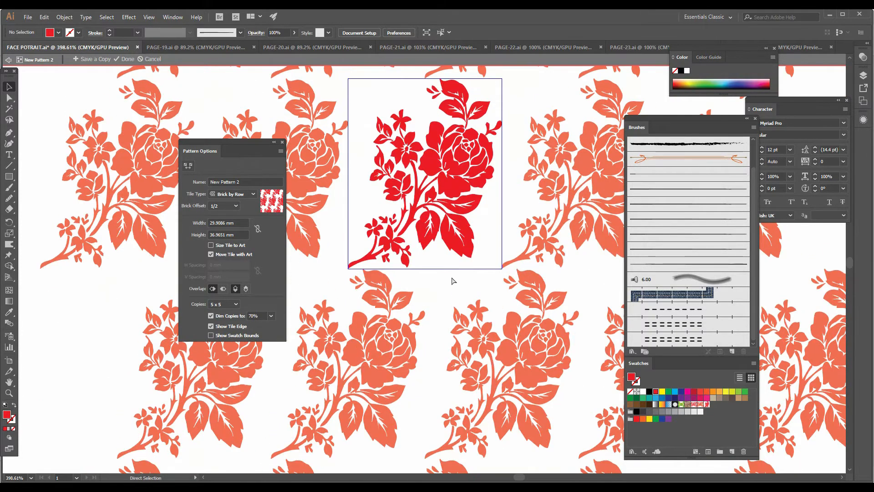
{"action": "key", "text": "ctrl+minus"}
{"action": "key", "text": "ctrl+minus"}
{"action": "key", "text": "ctrl+plus"}
{"action": "key", "text": "ctrl+plus"}
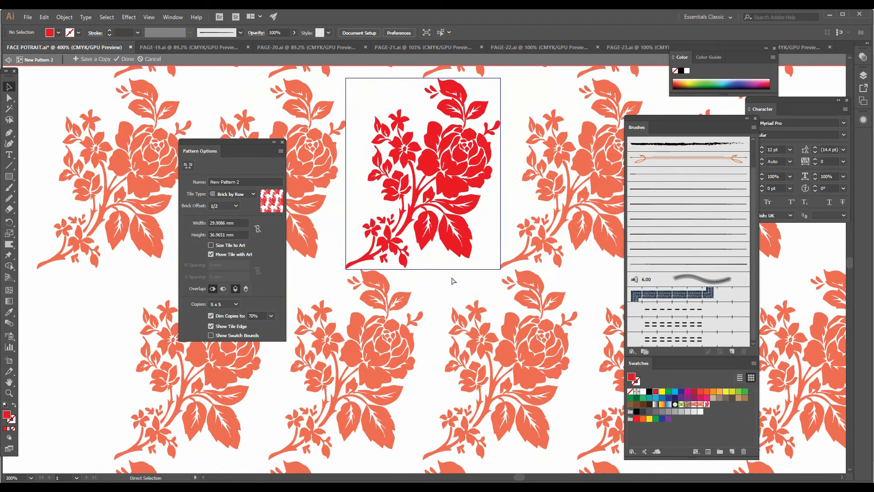
{"action": "scroll", "coordinate": [451, 280], "scroll_direction": "up", "scroll_amount": 3}
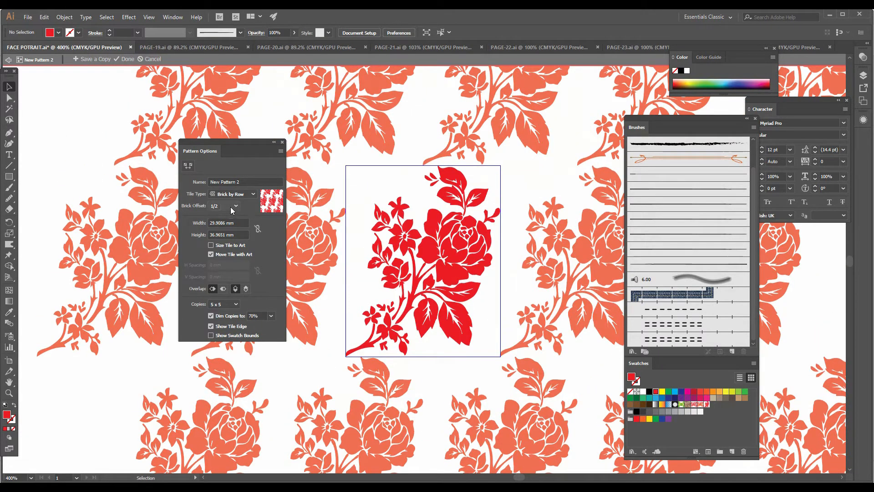
Try the Brick by Column and Hex by Column tile types on the rose pattern
{"action": "left_click", "coordinate": [239, 196]}
{"action": "left_click", "coordinate": [242, 226]}
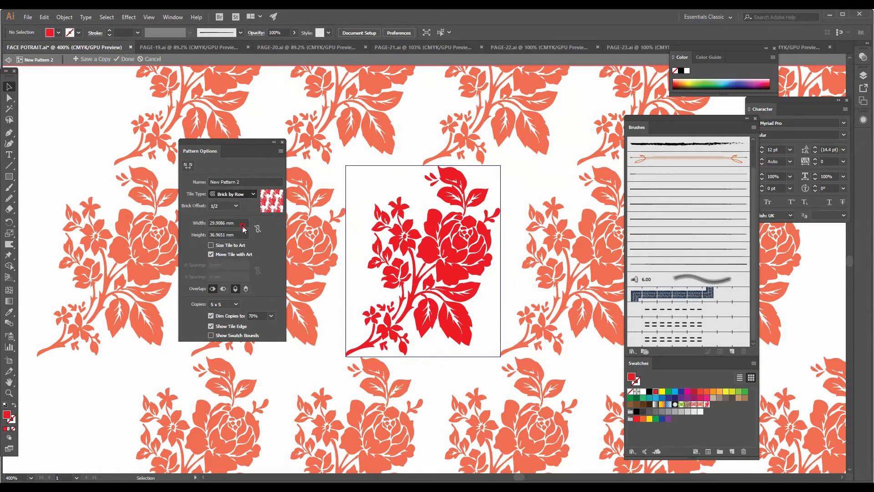
{"action": "left_click", "coordinate": [241, 195]}
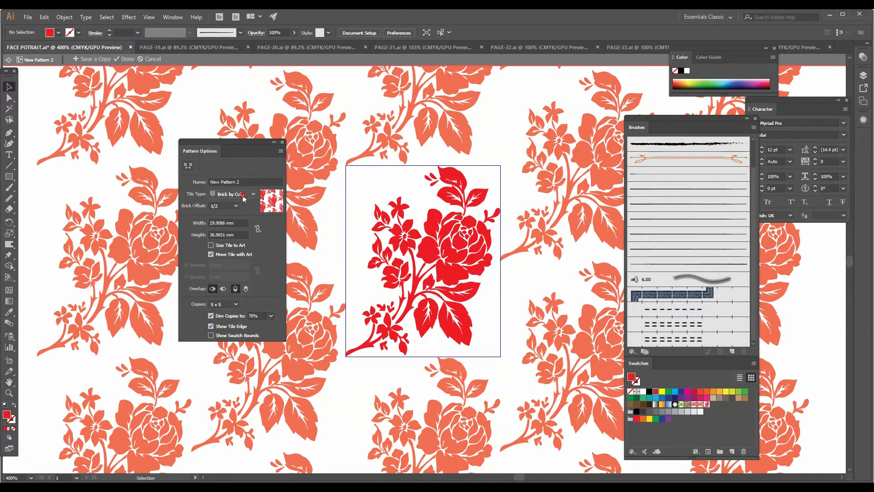
{"action": "left_click", "coordinate": [240, 233]}
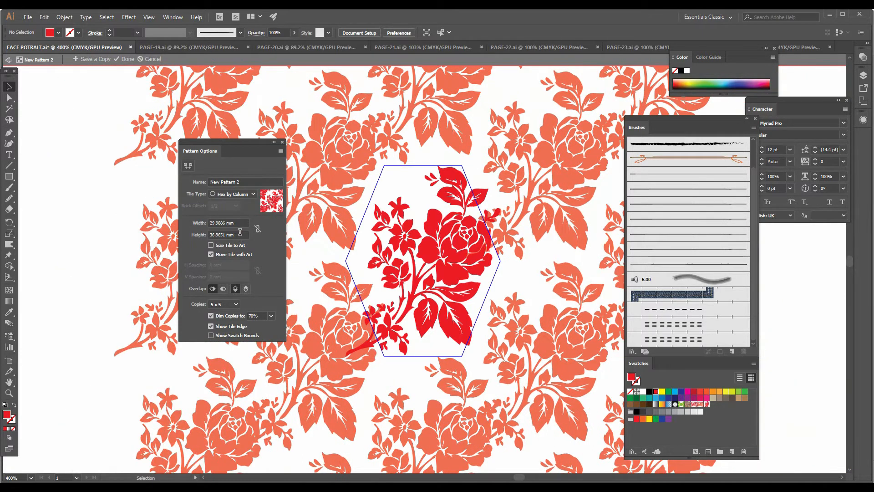
Try the Hex by Row tile type, and return the rose pattern to Brick by Row
{"action": "left_click", "coordinate": [247, 195]}
{"action": "left_click", "coordinate": [247, 244]}
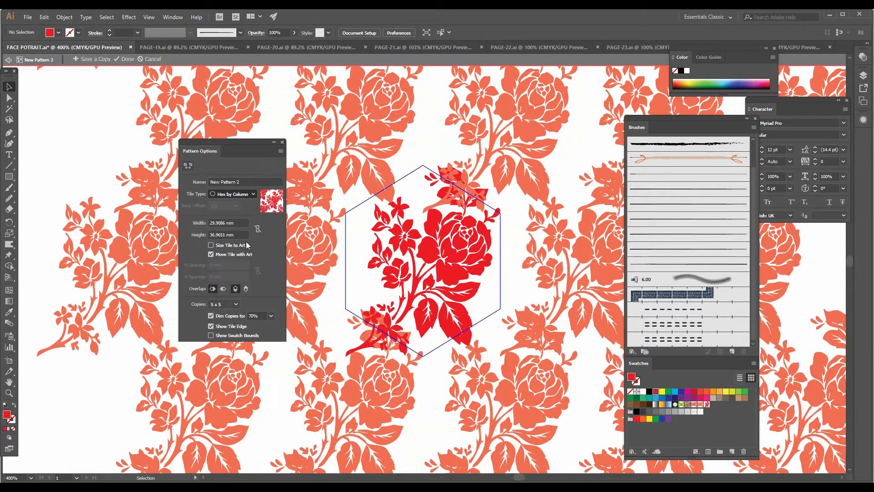
{"action": "left_click", "coordinate": [240, 192]}
{"action": "left_click", "coordinate": [242, 214]}
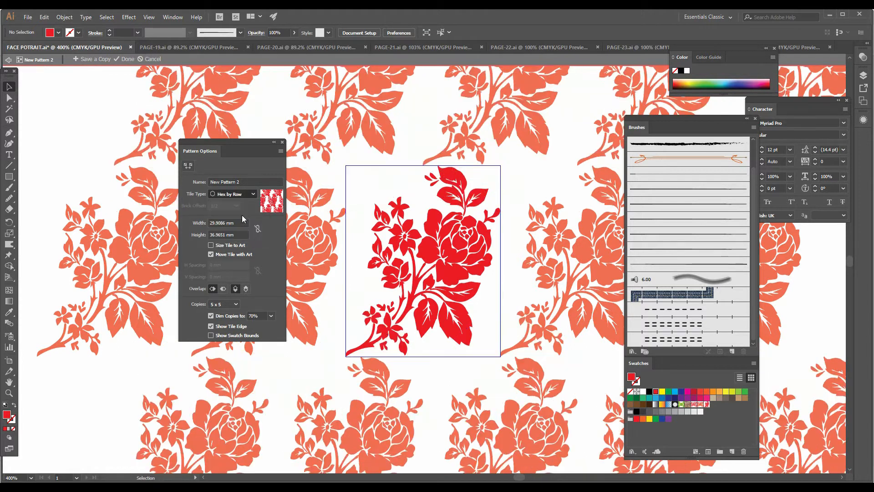
Set the rose pattern's tile type to Brick by Column
{"action": "left_click", "coordinate": [239, 192]}
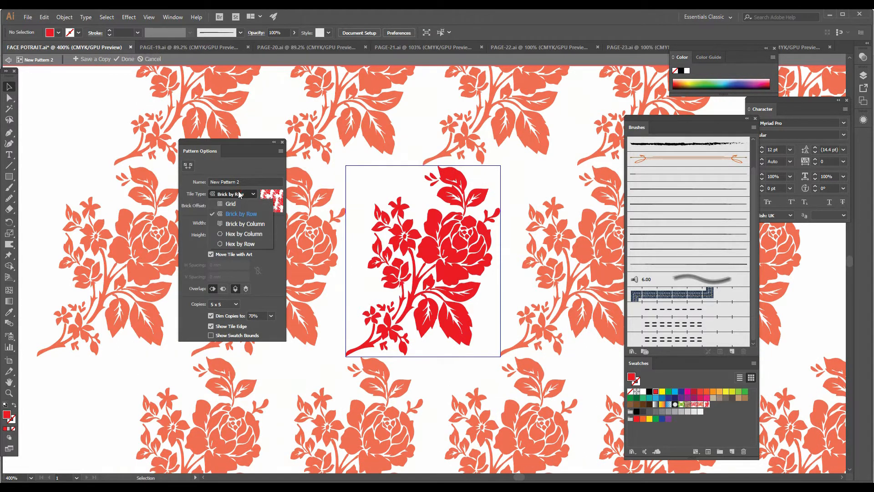
{"action": "left_click", "coordinate": [242, 224]}
{"action": "key", "text": "ctrl+minus"}
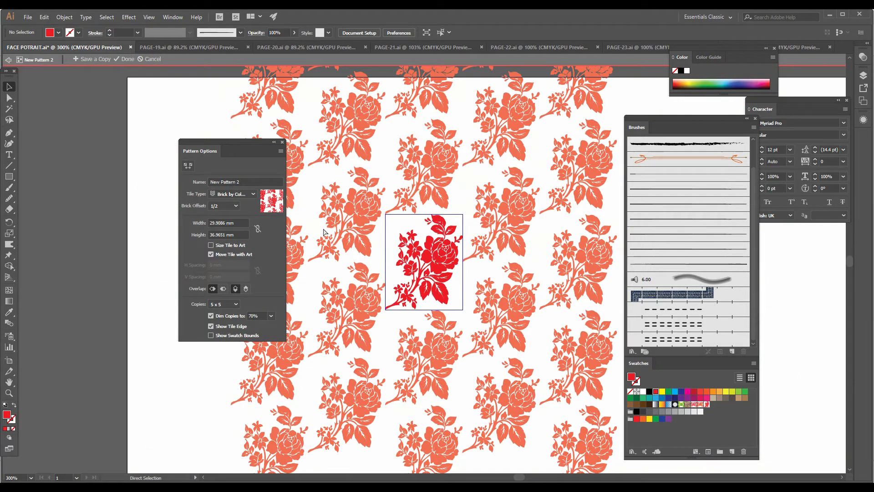
Copy the three-leaf sprig above the rose to the empty area at the tile's left edge, beside the small flowers
{"action": "key", "text": "ctrl+plus"}
{"action": "key", "text": "ctrl+plus"}
{"action": "key", "text": "ctrl+plus"}
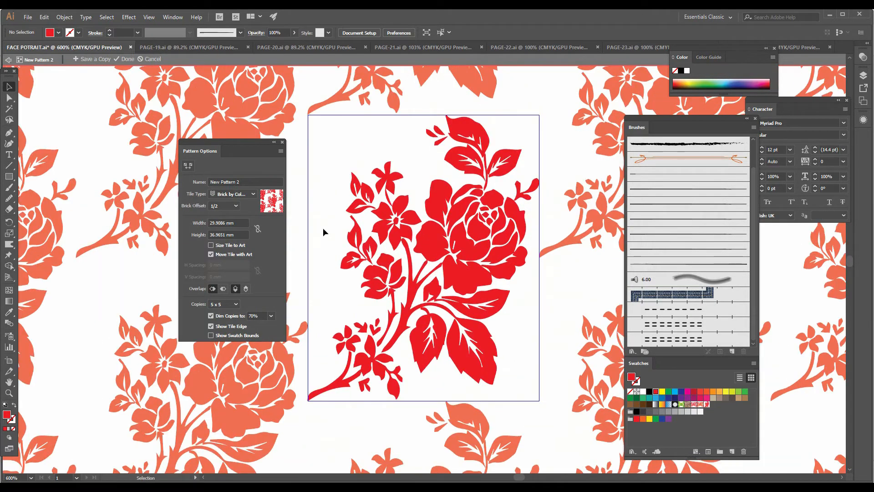
{"action": "left_click_drag", "start_coordinate": [323, 228], "coordinate": [404, 297]}
{"action": "left_click_drag", "start_coordinate": [462, 331], "coordinate": [455, 306]}
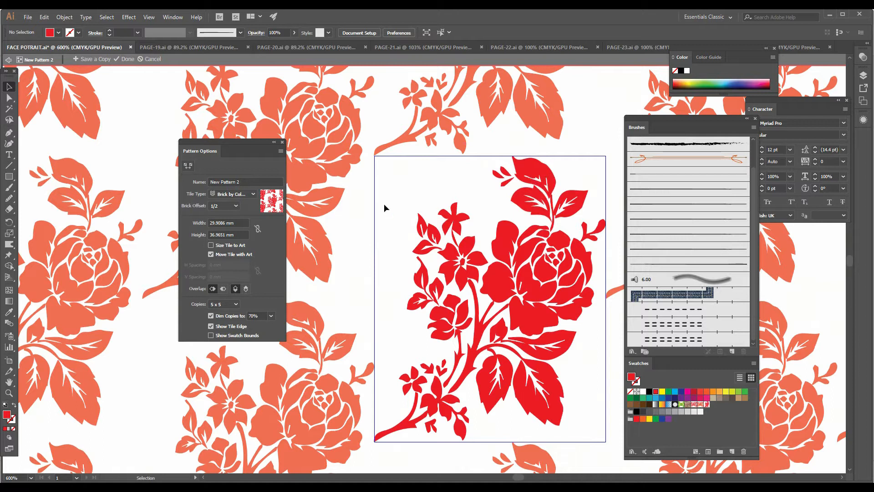
{"action": "left_click", "coordinate": [8, 98]}
{"action": "left_click", "coordinate": [541, 173]}
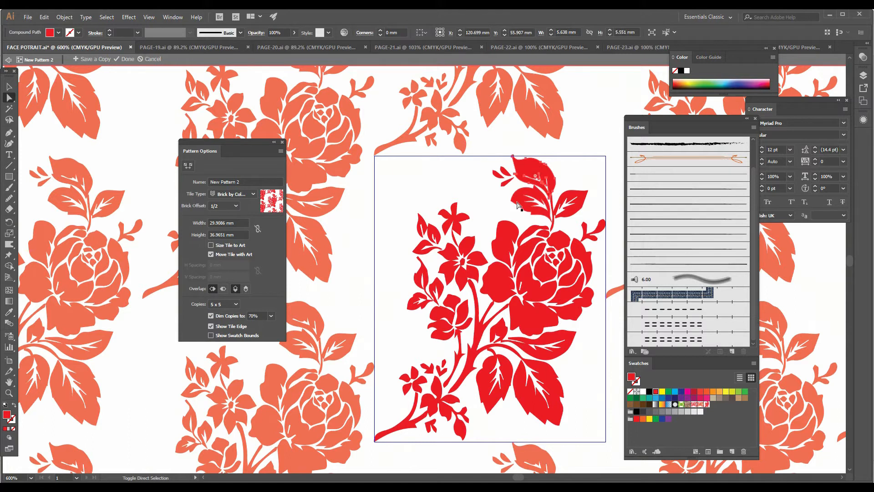
{"action": "left_click", "coordinate": [573, 202], "text": "shift"}
{"action": "left_click", "coordinate": [580, 203], "text": "shift"}
{"action": "left_click_drag", "start_coordinate": [581, 203], "coordinate": [412, 237]}
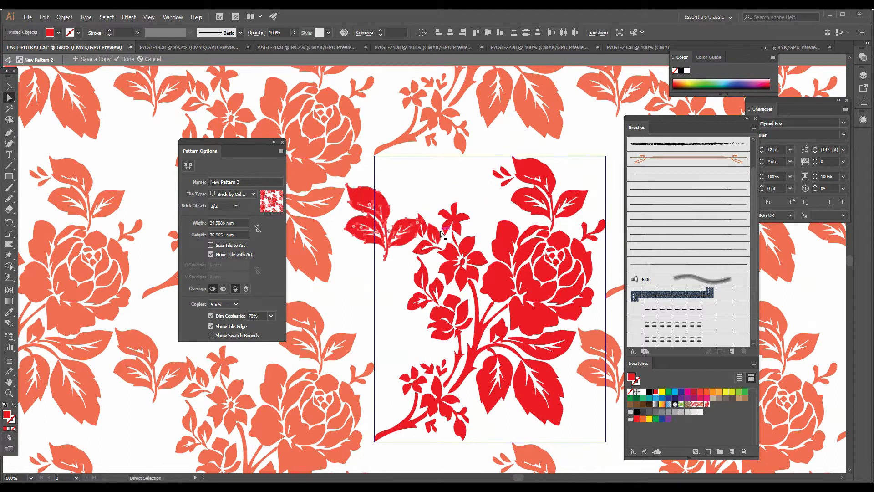
Rotate the copied leaf sprig and position it across the tile's left edge to fill the gap beside the small flowers
{"action": "key", "text": "v"}
{"action": "left_click_drag", "start_coordinate": [427, 183], "coordinate": [398, 172]}
{"action": "left_click_drag", "start_coordinate": [401, 203], "coordinate": [376, 326]}
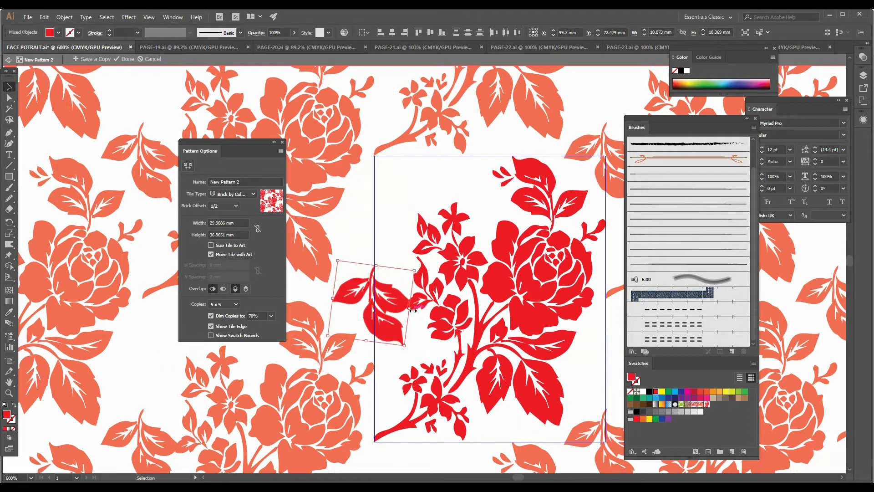
{"action": "left_click_drag", "start_coordinate": [417, 265], "coordinate": [392, 217]}
{"action": "left_click_drag", "start_coordinate": [481, 264], "coordinate": [484, 185]}
Exit pattern editing mode with the added leaves kept, and delete the original rose motif from the artboard
{"action": "key", "text": "ctrl+minus"}
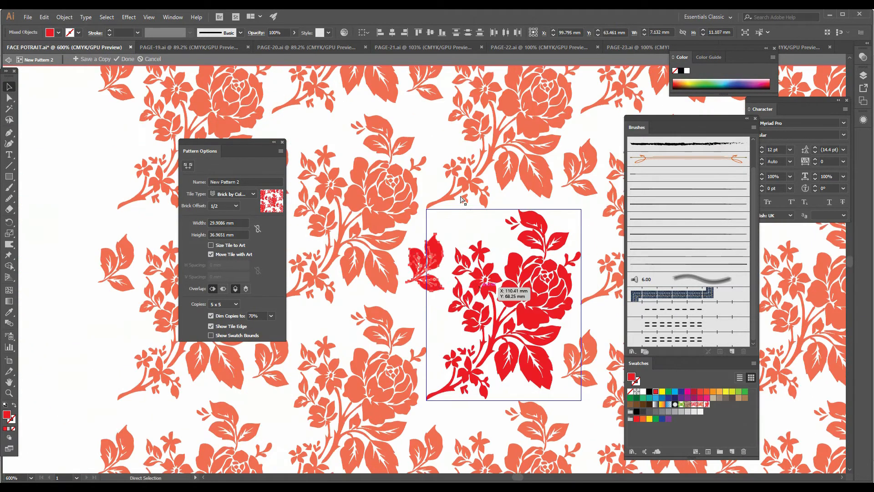
{"action": "key", "text": "ctrl+minus"}
{"action": "left_click_drag", "start_coordinate": [460, 197], "coordinate": [440, 353]}
{"action": "left_click_drag", "start_coordinate": [494, 262], "coordinate": [505, 197]}
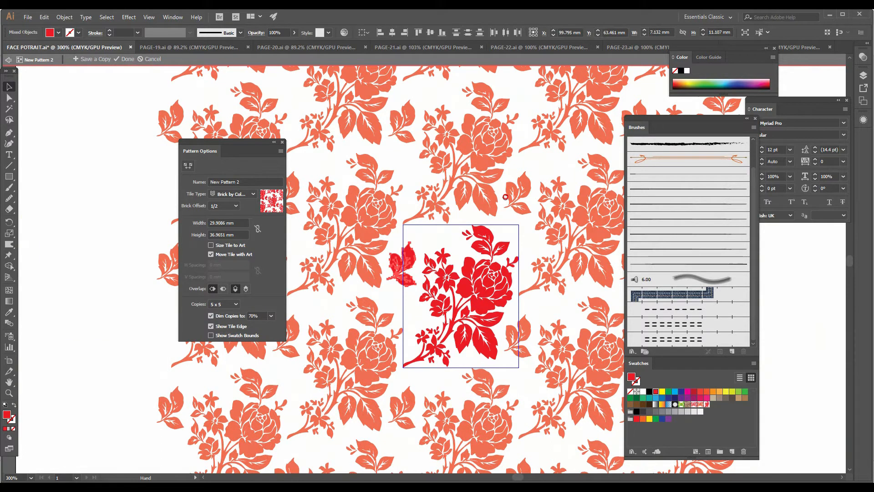
{"action": "left_click_drag", "start_coordinate": [475, 226], "coordinate": [479, 199]}
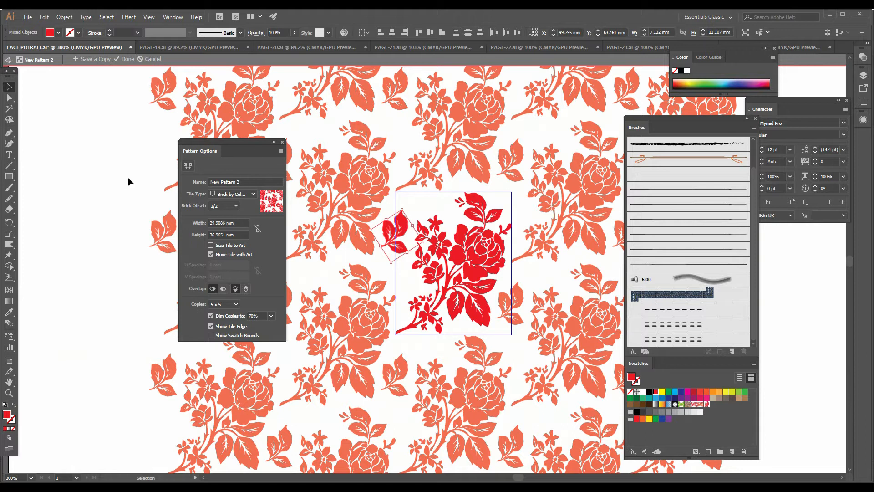
{"action": "left_click", "coordinate": [8, 60]}
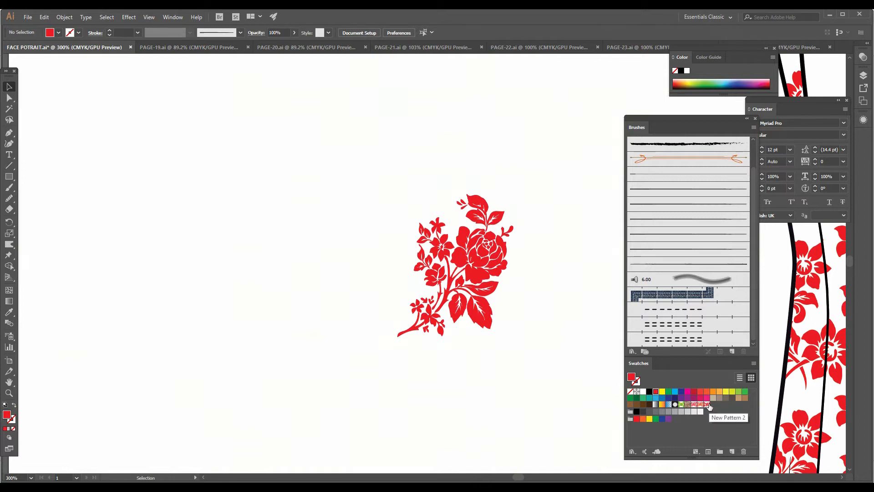
{"action": "left_click", "coordinate": [460, 264]}
{"action": "key", "text": "Delete"}
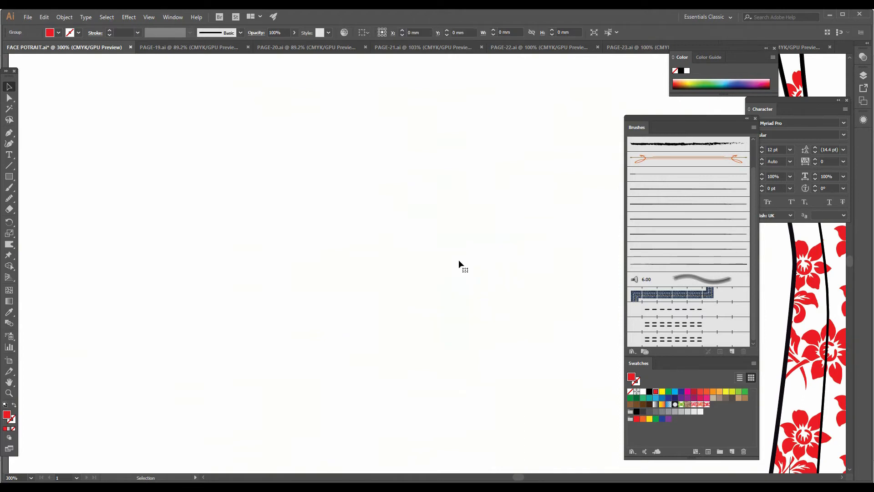
Draw a rectangle about 160 by 187 mm beside the dress and fill it with the New Pattern 2 swatch
{"action": "scroll", "coordinate": [459, 260], "scroll_direction": "down", "scroll_amount": 3}
{"action": "left_click_drag", "start_coordinate": [405, 318], "coordinate": [350, 272]}
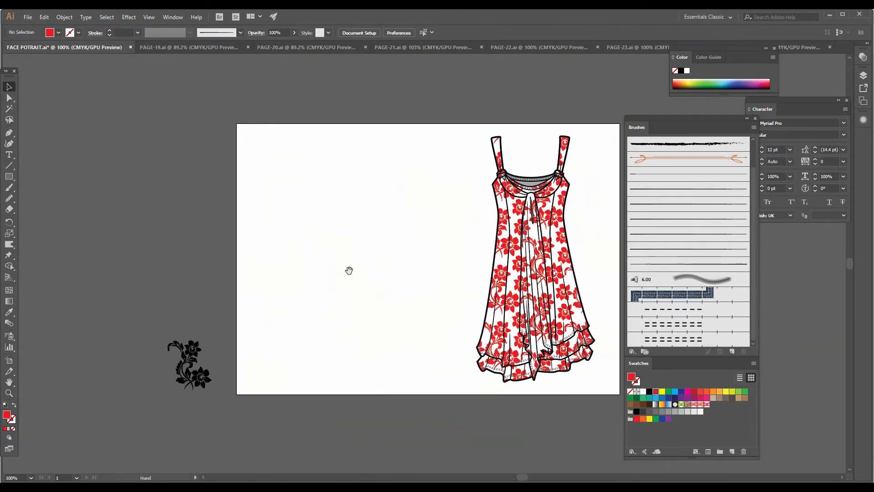
{"action": "left_click", "coordinate": [8, 177]}
{"action": "left_click_drag", "start_coordinate": [251, 140], "coordinate": [457, 380]}
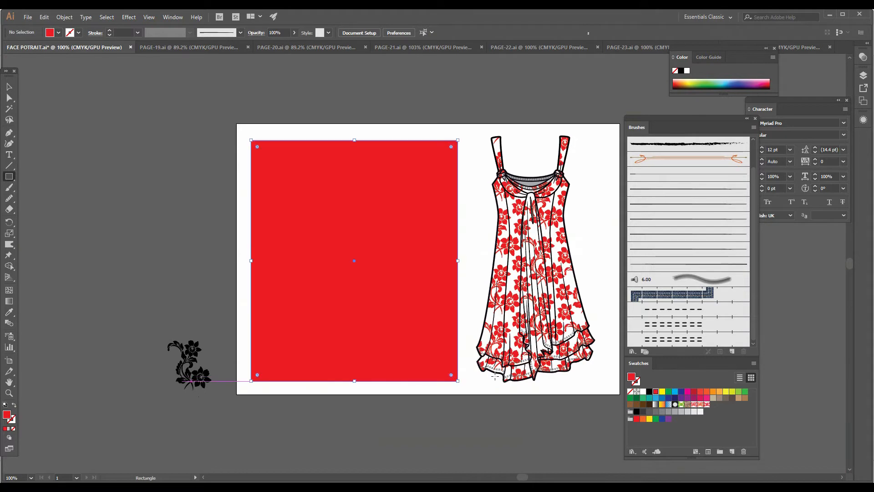
{"action": "left_click", "coordinate": [707, 404]}
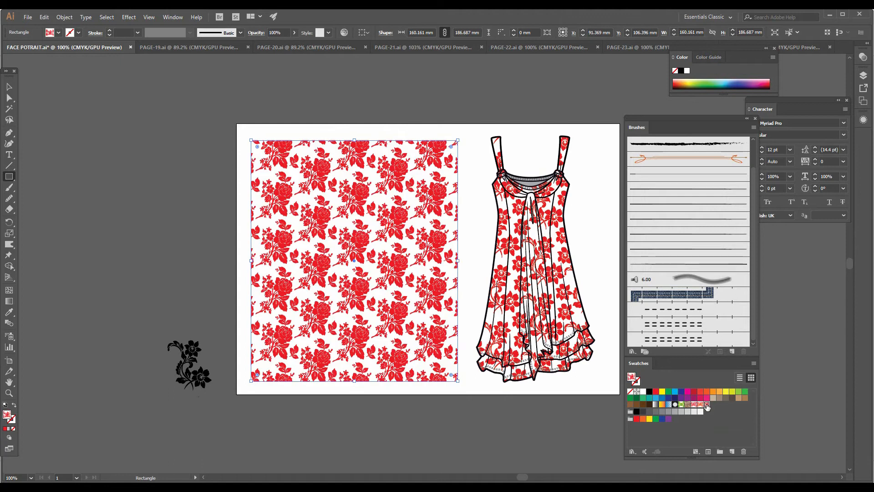
Widen the rose-patterned rectangle by moving its left edge beyond the artboard
{"action": "key", "text": "z"}
{"action": "left_click", "coordinate": [492, 305]}
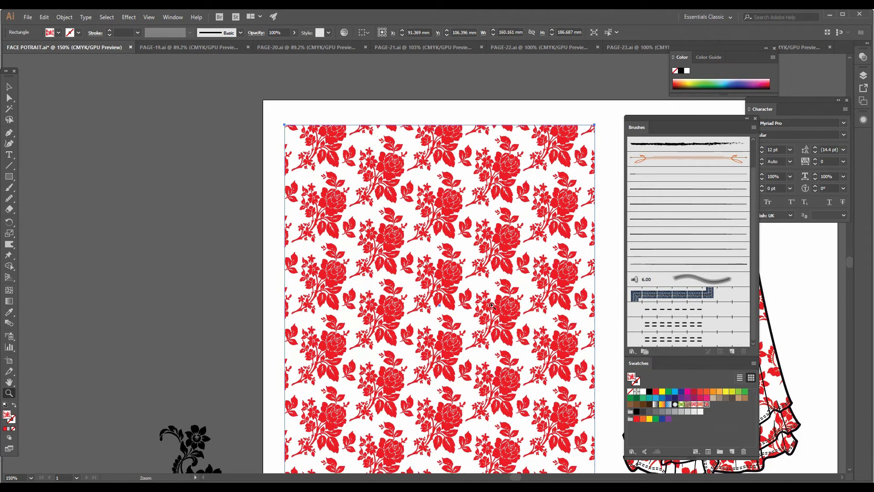
{"action": "left_click", "coordinate": [491, 305]}
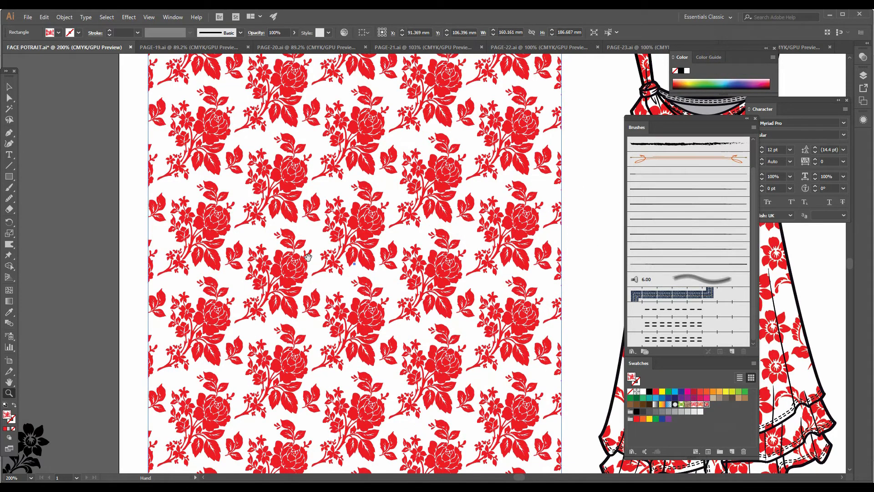
{"action": "left_click_drag", "start_coordinate": [293, 254], "coordinate": [403, 326]}
{"action": "key", "text": "a"}
{"action": "left_click", "coordinate": [234, 237]}
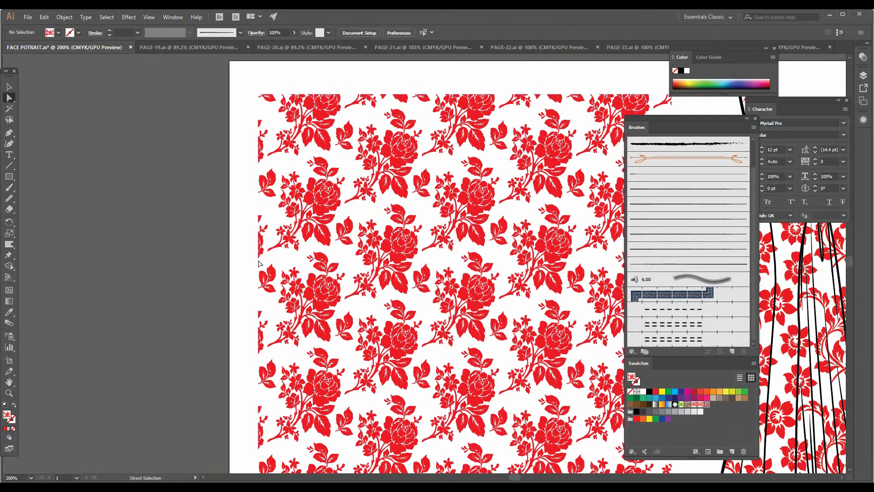
{"action": "left_click_drag", "start_coordinate": [249, 261], "coordinate": [164, 263]}
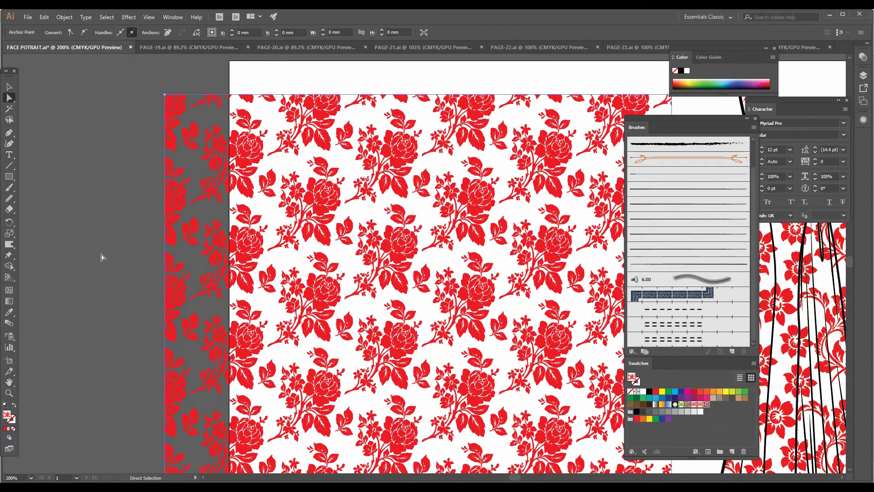
{"action": "left_click", "coordinate": [153, 240]}
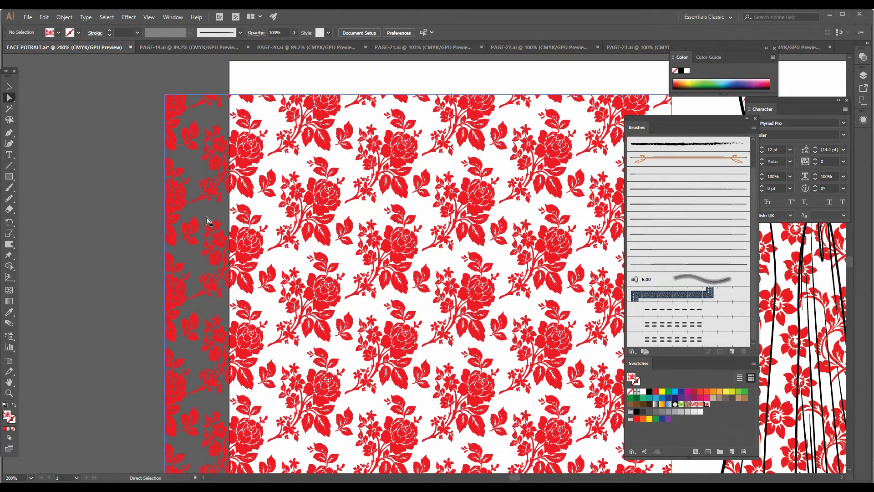
Compare the rose-patterned rectangle with the floral dress, and delete the rectangle
{"action": "left_click_drag", "start_coordinate": [334, 252], "coordinate": [1, 198]}
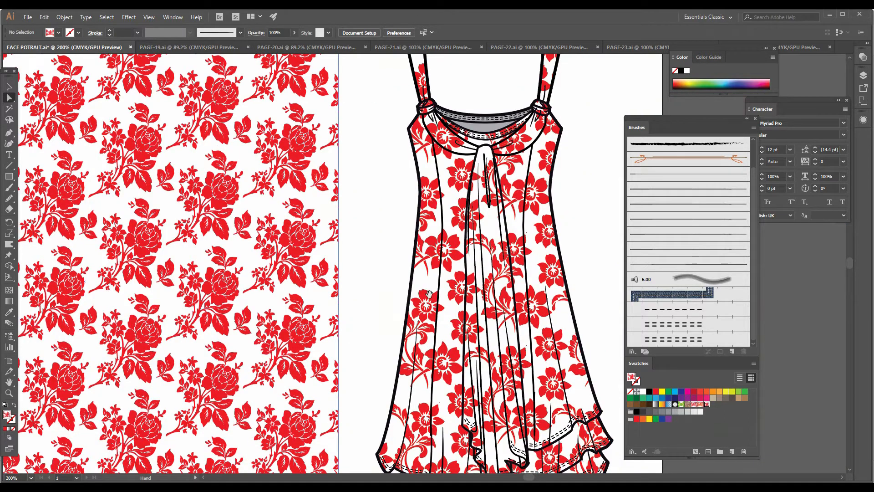
{"action": "left_click_drag", "start_coordinate": [427, 287], "coordinate": [436, 232]}
{"action": "left_click_drag", "start_coordinate": [407, 267], "coordinate": [477, 282]}
{"action": "left_click_drag", "start_coordinate": [222, 265], "coordinate": [405, 288]}
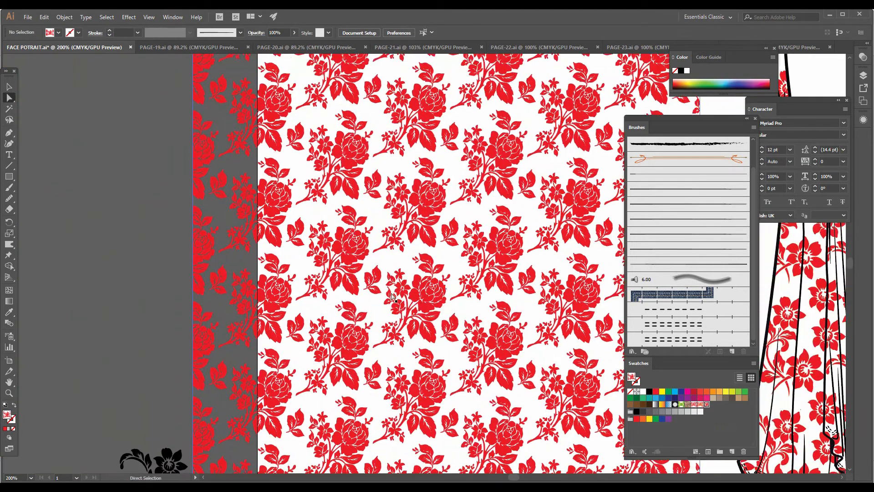
{"action": "key", "text": "a"}
{"action": "left_click", "coordinate": [400, 271]}
{"action": "key", "text": "Delete"}
Place the tile artwork of the New Pattern 2 swatch on the empty artboard as editable art
{"action": "left_click_drag", "start_coordinate": [706, 405], "coordinate": [352, 239]}
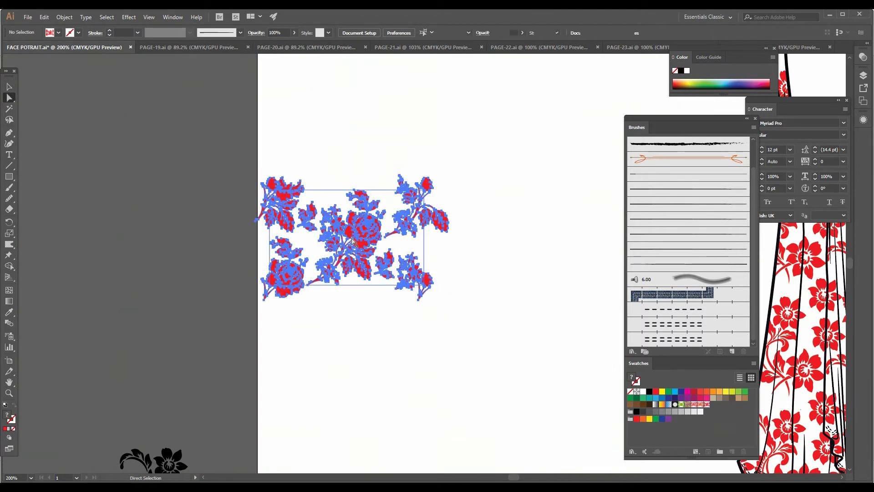
{"action": "key", "text": "z"}
{"action": "left_click", "coordinate": [363, 219]}
{"action": "left_click", "coordinate": [468, 287]}
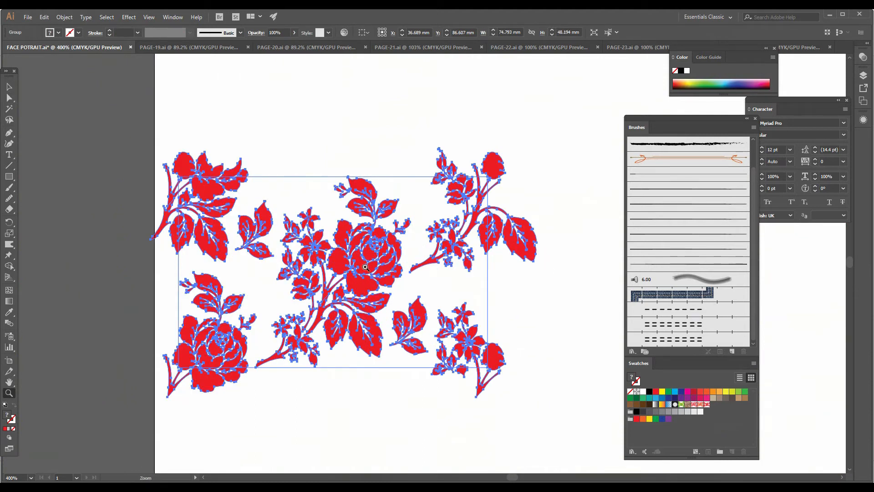
Inside the placed tile group, paste a copy of the unfilled bounding rectangle in front of it and fill the copy yellow
{"action": "left_click", "coordinate": [9, 86]}
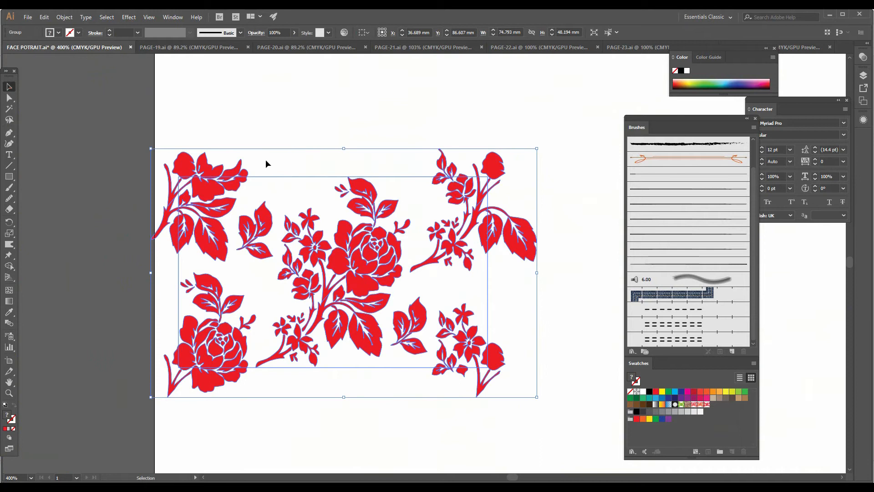
{"action": "double_click", "coordinate": [297, 179]}
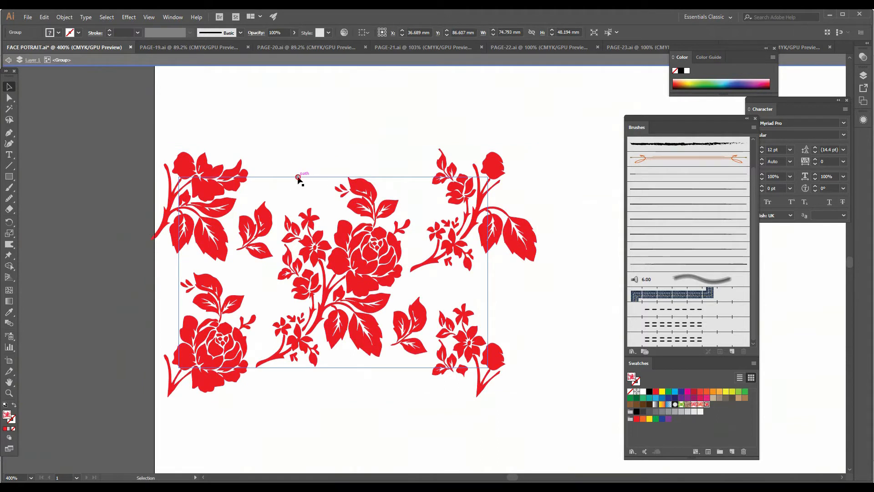
{"action": "left_click", "coordinate": [298, 179]}
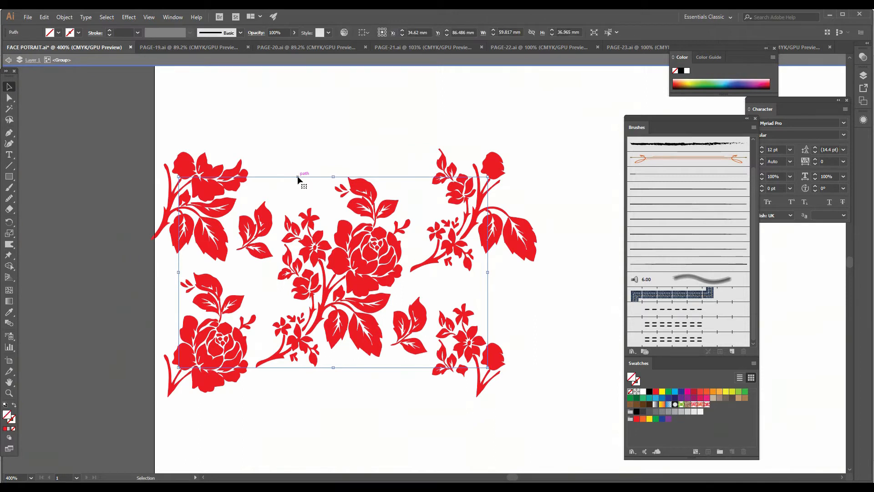
{"action": "left_click", "coordinate": [43, 20]}
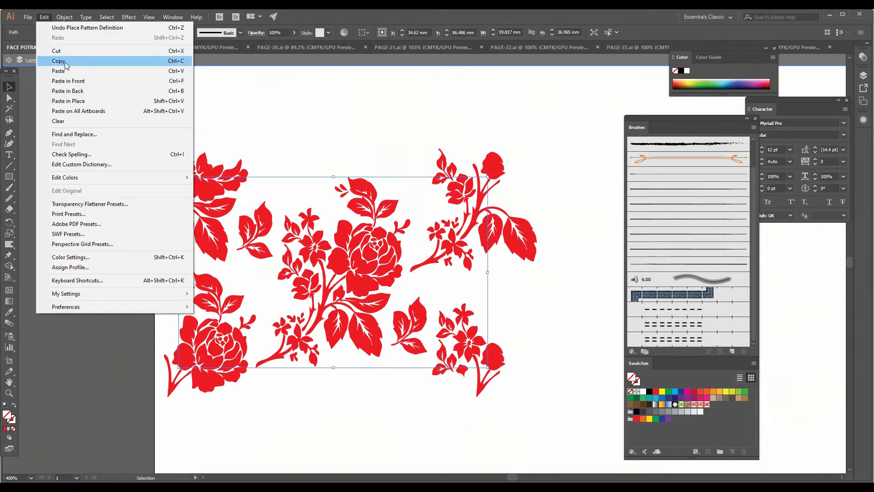
{"action": "left_click", "coordinate": [65, 61]}
{"action": "left_click", "coordinate": [45, 17]}
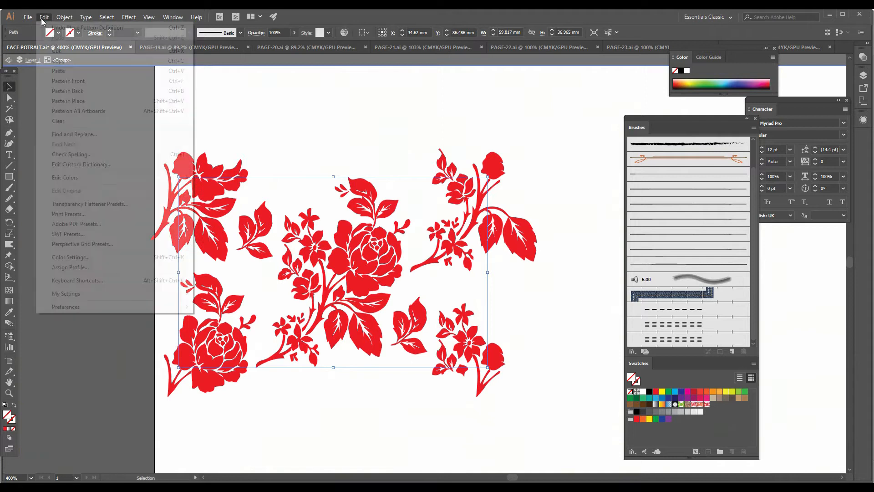
{"action": "left_click", "coordinate": [66, 81]}
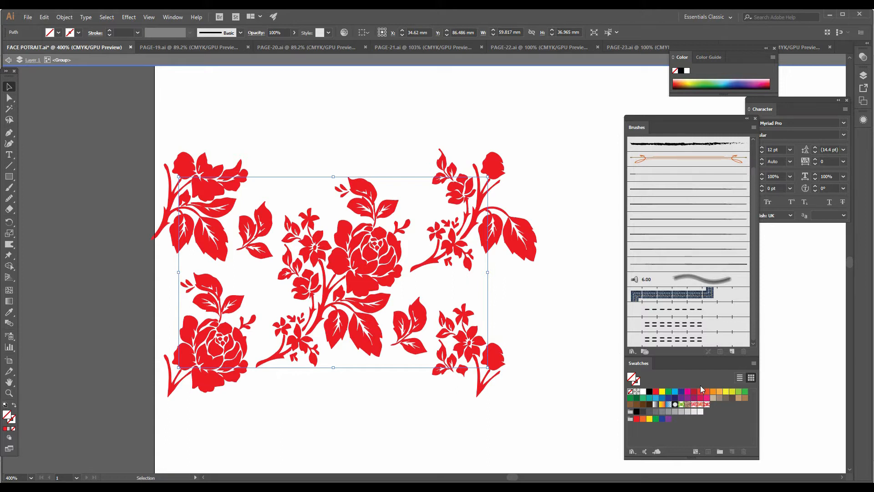
{"action": "left_click", "coordinate": [726, 392]}
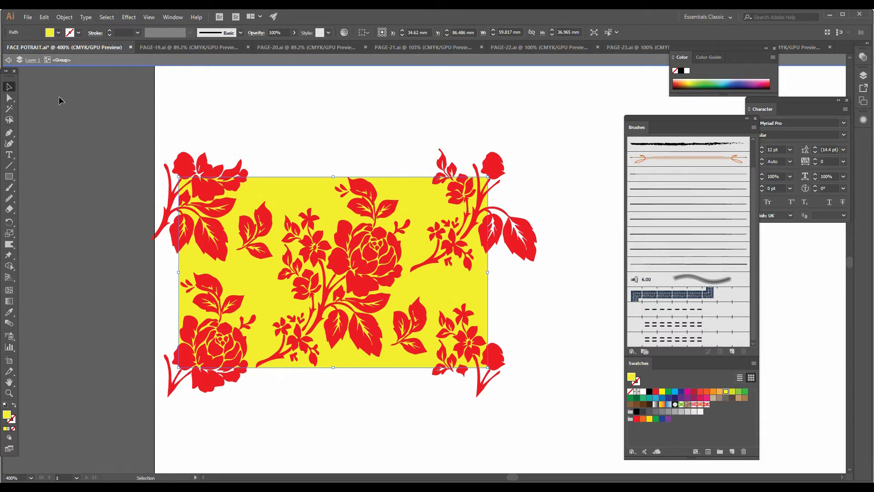
Leave the group isolation, shift the yellow-backed rose tile slightly up and left, and add it to the swatches as a new pattern
{"action": "left_click", "coordinate": [8, 62]}
{"action": "left_click", "coordinate": [304, 131]}
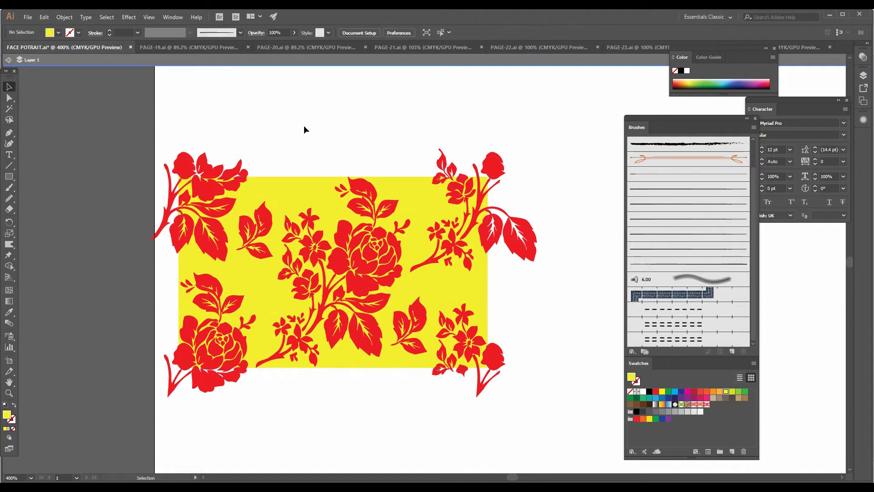
{"action": "double_click", "coordinate": [305, 130]}
{"action": "left_click", "coordinate": [387, 207]}
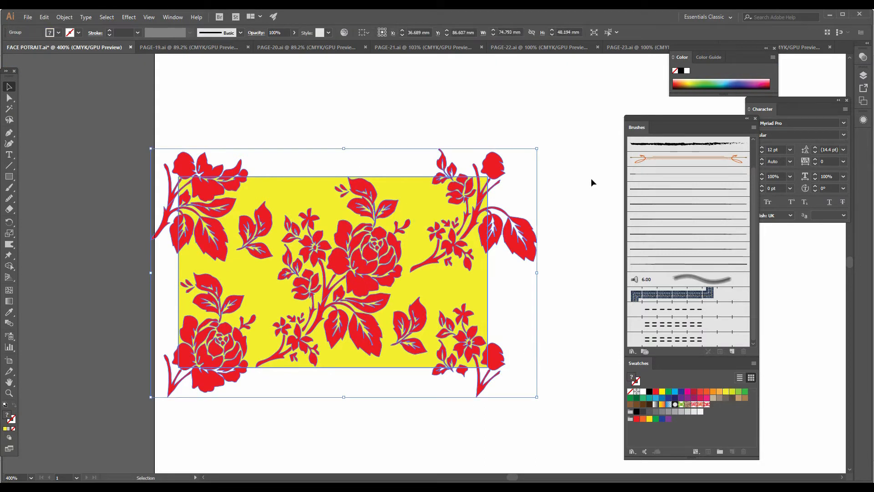
{"action": "left_click_drag", "start_coordinate": [415, 339], "coordinate": [384, 297]}
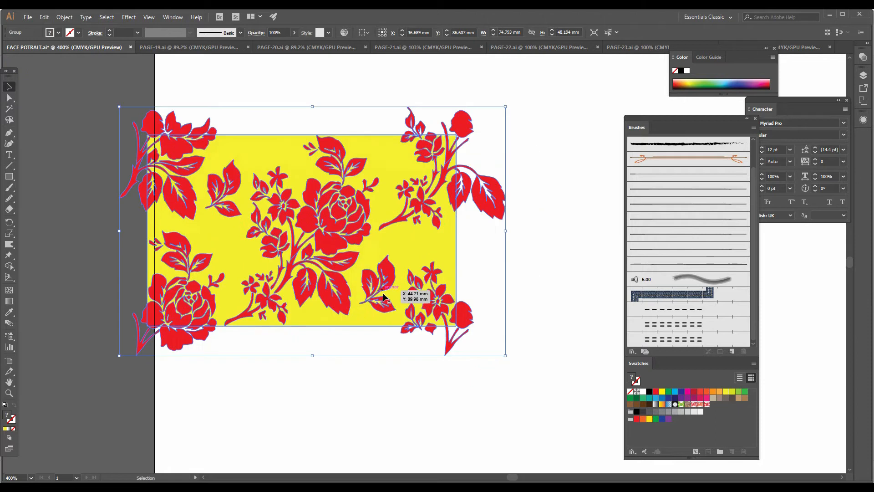
{"action": "left_click_drag", "start_coordinate": [403, 254], "coordinate": [718, 419]}
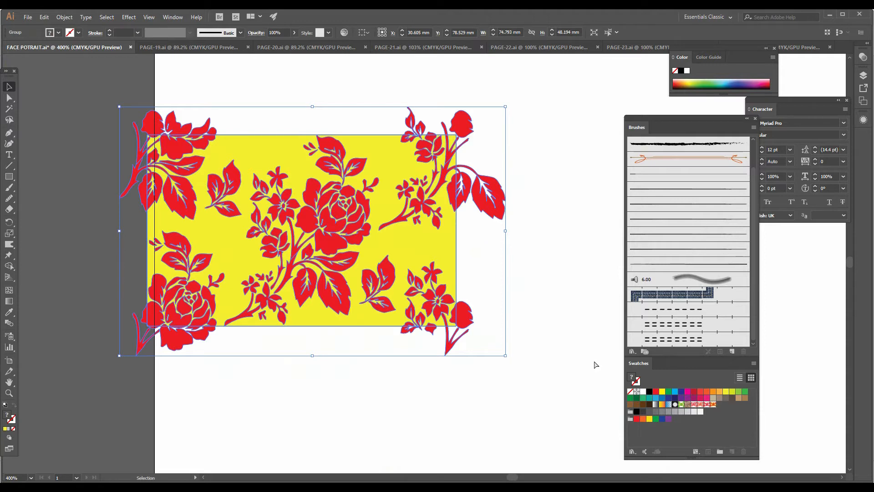
Select all floral-filled parts of the dress by matching fill and apply the new yellow-backed rose pattern swatch to them
{"action": "key", "text": "ctrl+minus"}
{"action": "key", "text": "ctrl+minus"}
{"action": "left_click_drag", "start_coordinate": [556, 338], "coordinate": [273, 238]}
{"action": "left_click_drag", "start_coordinate": [435, 268], "coordinate": [349, 307]}
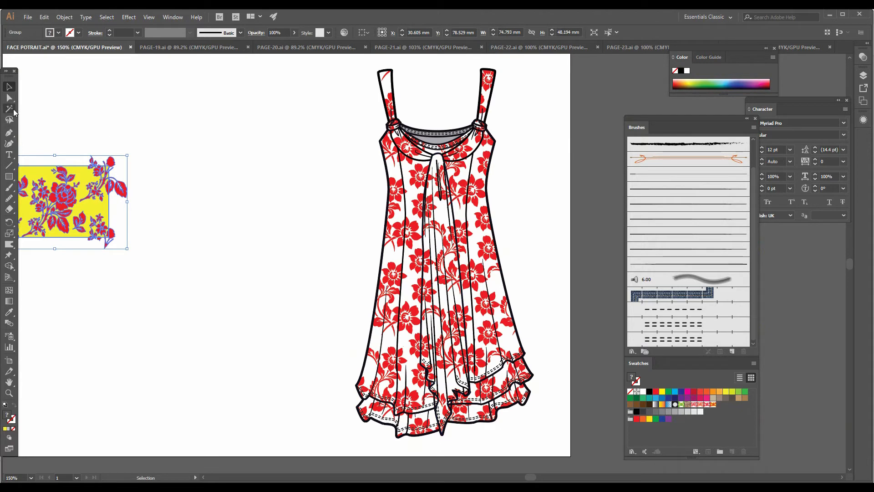
{"action": "left_click", "coordinate": [9, 109]}
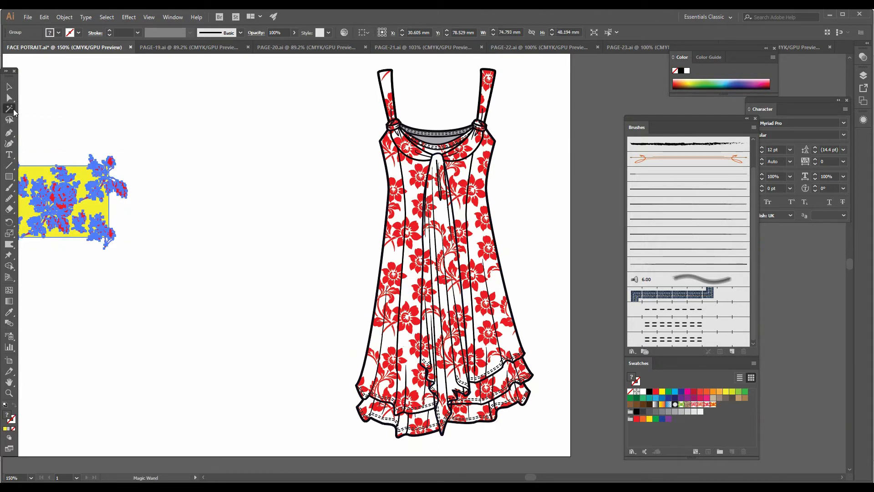
{"action": "left_click", "coordinate": [393, 270]}
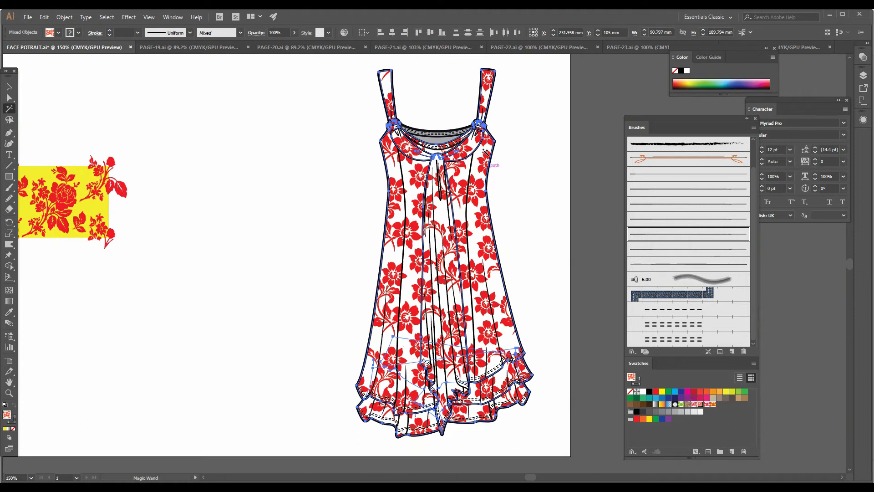
{"action": "left_click", "coordinate": [713, 404]}
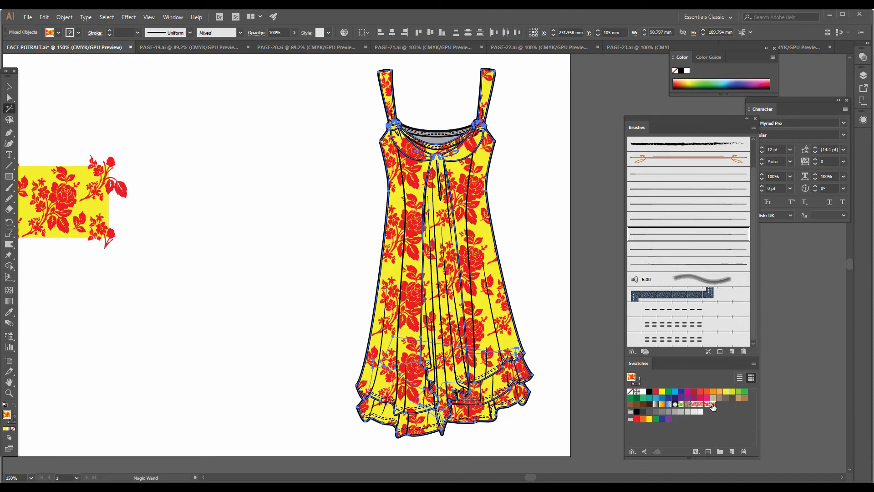
{"action": "key", "text": "a"}
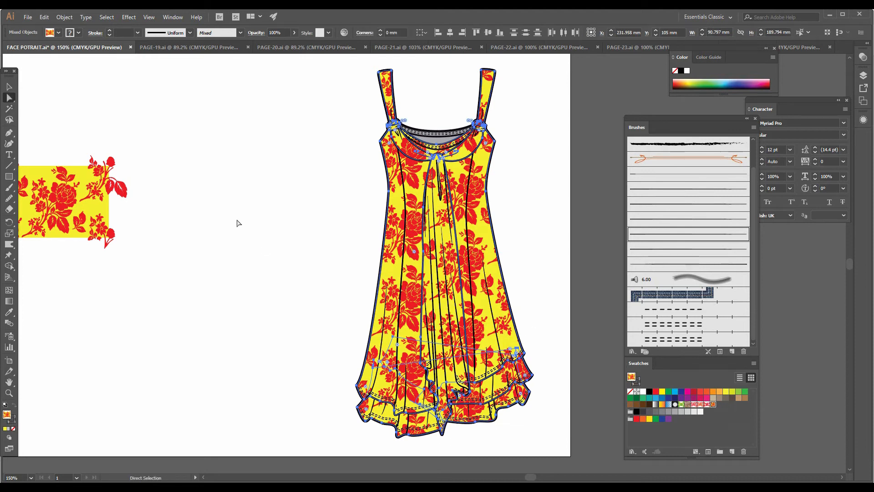
{"action": "left_click", "coordinate": [159, 142]}
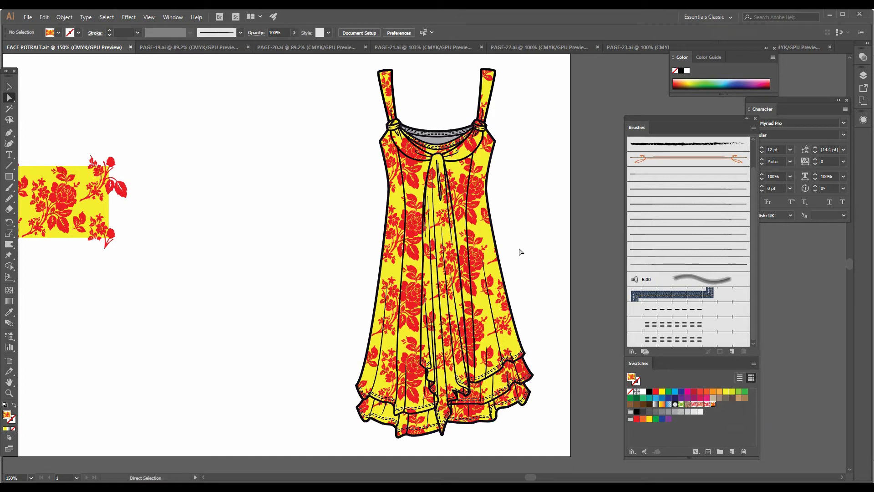
Fill the grey inner back area at the dress neckline with solid yellow and deselect it
{"action": "scroll", "coordinate": [520, 251], "scroll_direction": "up", "scroll_amount": 1}
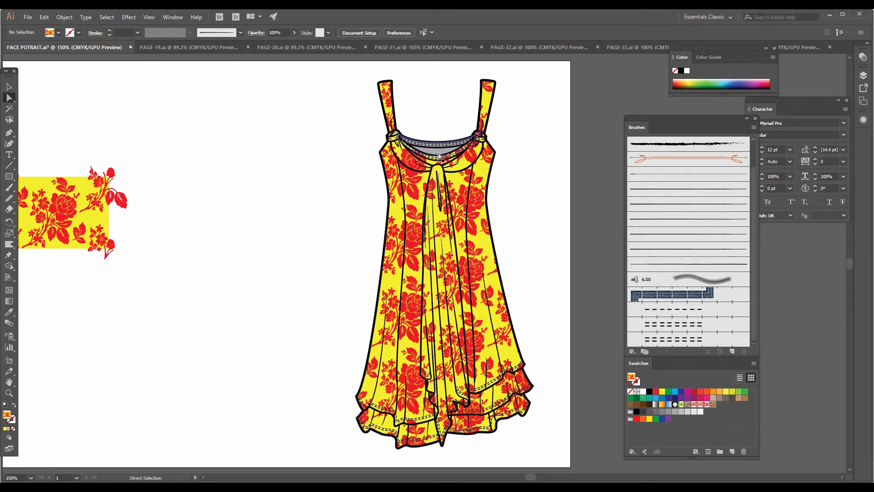
{"action": "left_click", "coordinate": [9, 108]}
{"action": "left_click", "coordinate": [441, 151]}
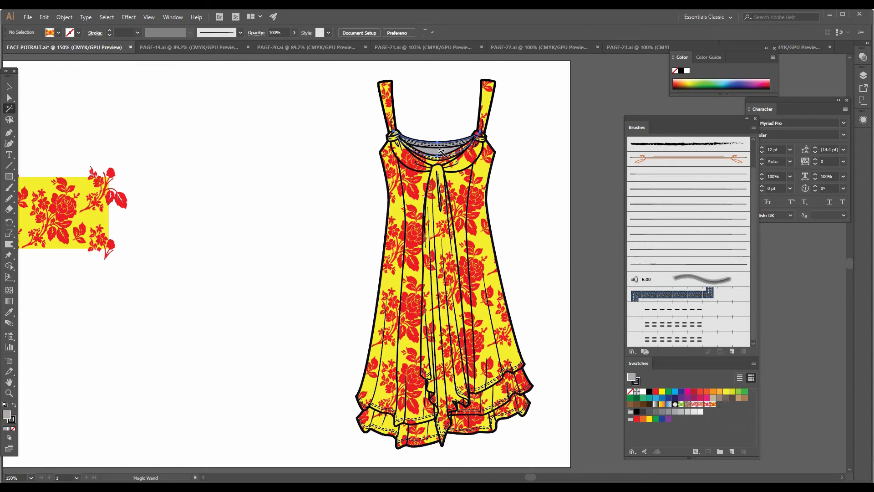
{"action": "left_click", "coordinate": [662, 391]}
{"action": "key", "text": "a"}
{"action": "left_click", "coordinate": [563, 309]}
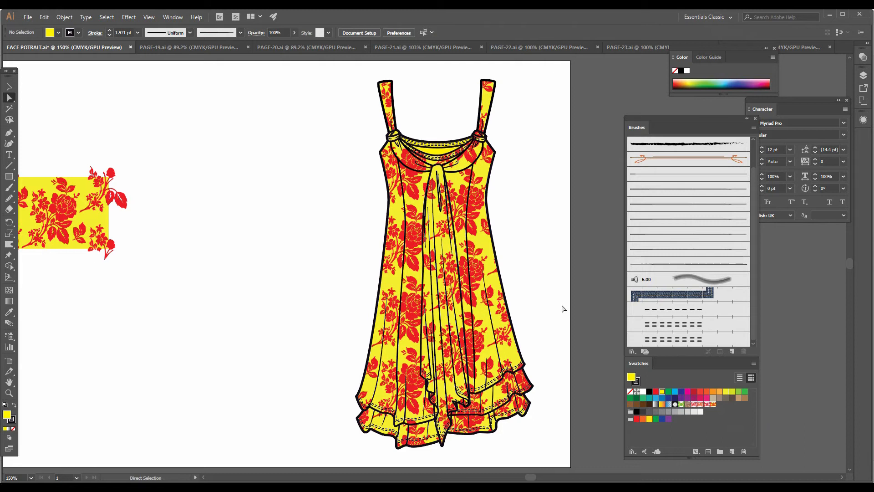
Select all rose-patterned parts of the dress and scale down only the pattern inside them, leaving the garment shapes at their size
{"action": "scroll", "coordinate": [564, 309], "scroll_direction": "up", "scroll_amount": 1}
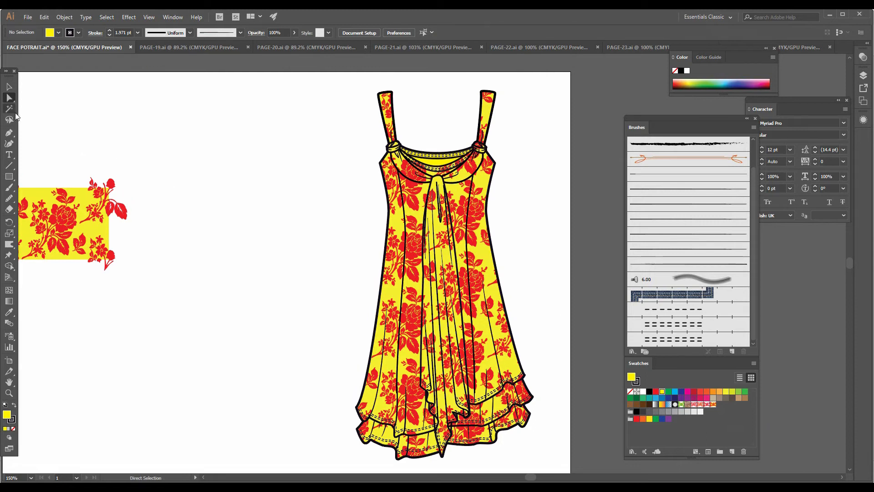
{"action": "left_click", "coordinate": [9, 108]}
{"action": "left_click", "coordinate": [480, 241]}
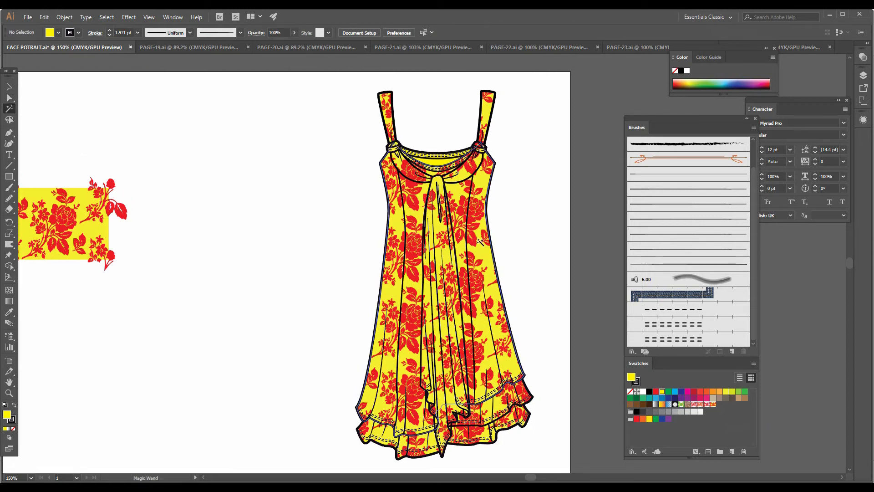
{"action": "left_click", "coordinate": [480, 241]}
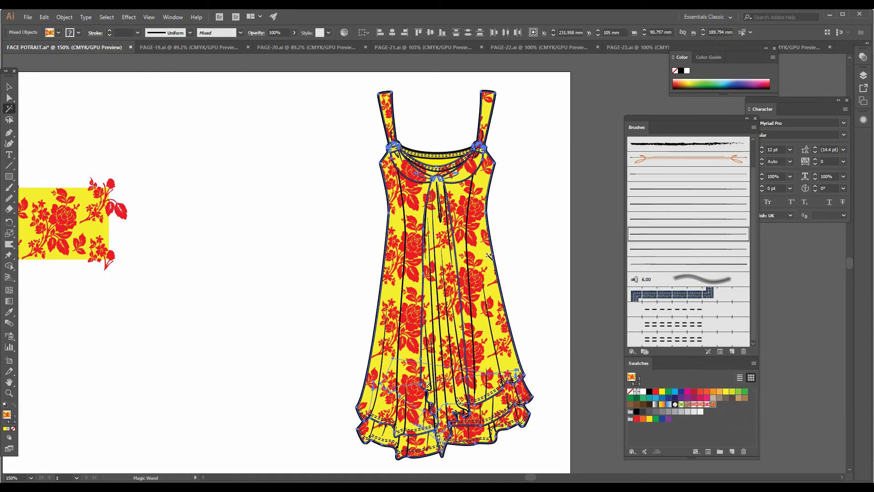
{"action": "scroll", "coordinate": [485, 261], "scroll_direction": "up", "scroll_amount": 1}
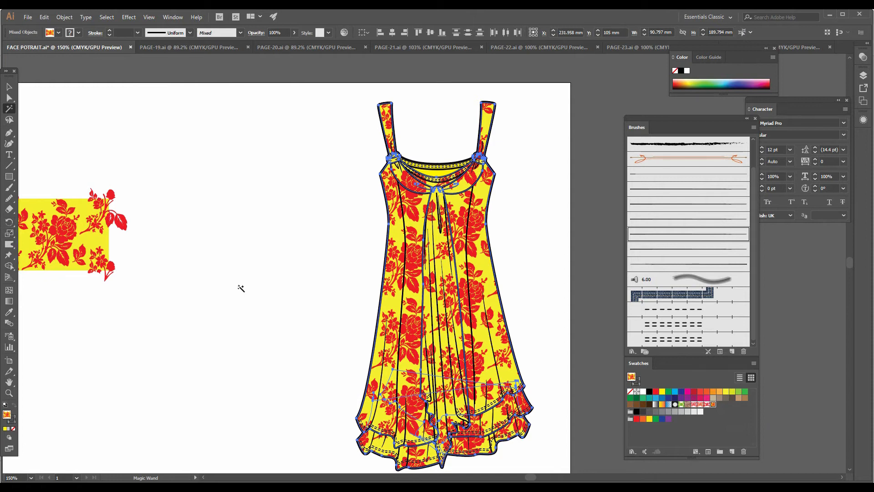
{"action": "key", "text": "s"}
{"action": "left_click_drag", "start_coordinate": [579, 83], "coordinate": [496, 190]}
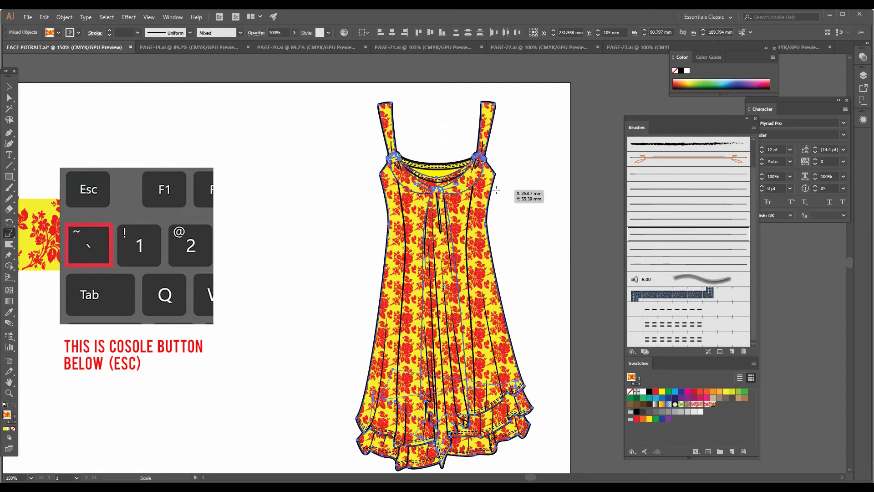
{"action": "left_click_drag", "start_coordinate": [519, 146], "coordinate": [542, 130]}
{"action": "left_click", "coordinate": [9, 86]}
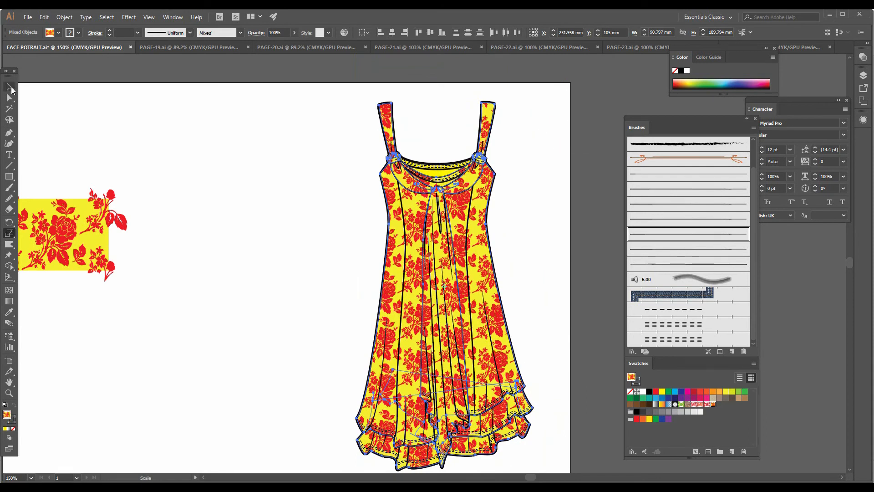
{"action": "left_click", "coordinate": [197, 192]}
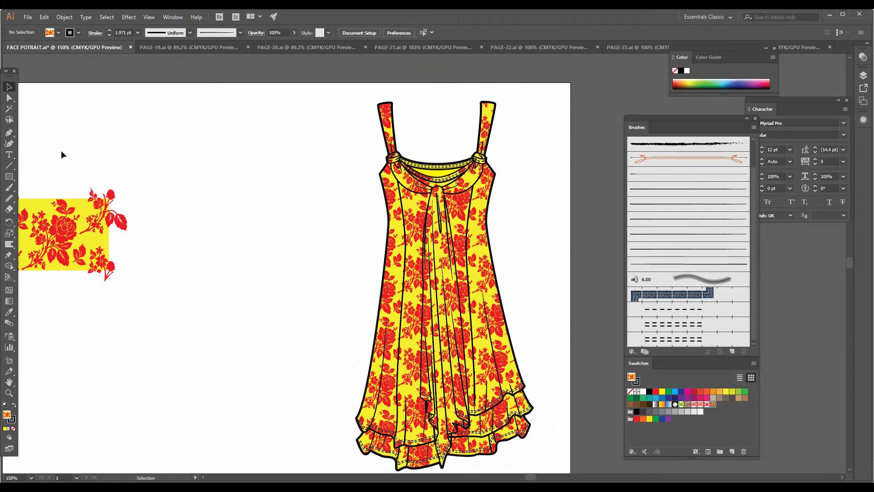
Reselect all rose-patterned dress parts and rotate only the pattern inside them to a slight angle, without turning the garment
{"action": "left_click", "coordinate": [10, 110]}
{"action": "left_click", "coordinate": [393, 248]}
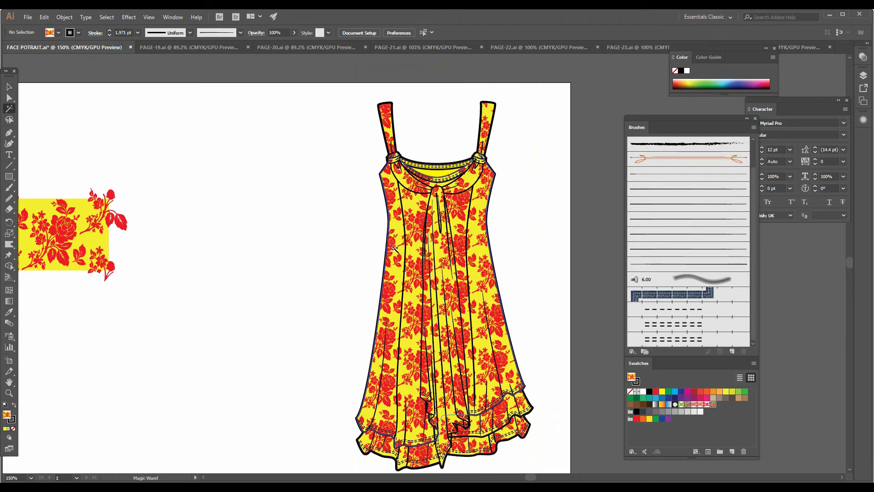
{"action": "key", "text": "r"}
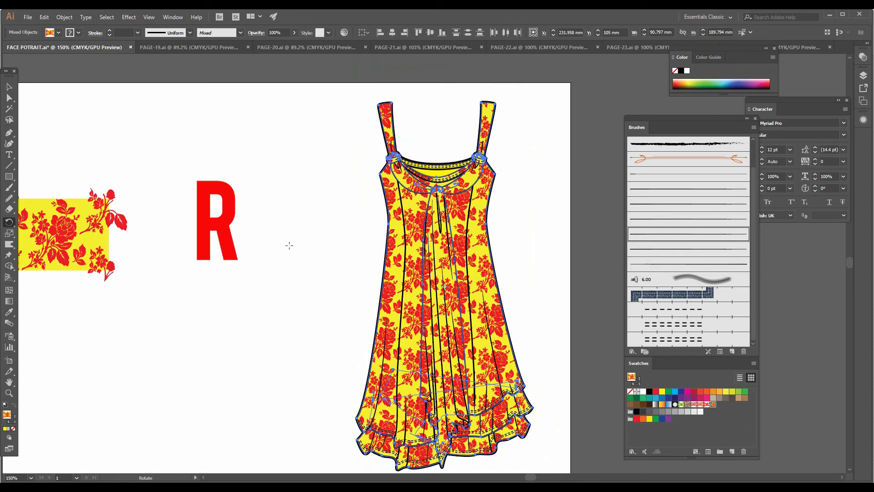
{"action": "key", "text": "ctrl+z"}
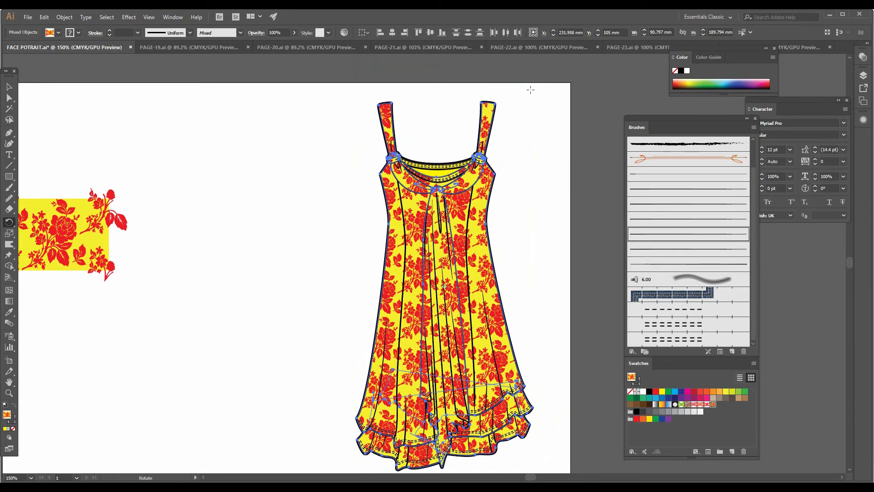
{"action": "key", "text": "grave"}
{"action": "left_click_drag", "start_coordinate": [521, 85], "coordinate": [565, 153]}
{"action": "left_click_drag", "start_coordinate": [538, 99], "coordinate": [548, 122]}
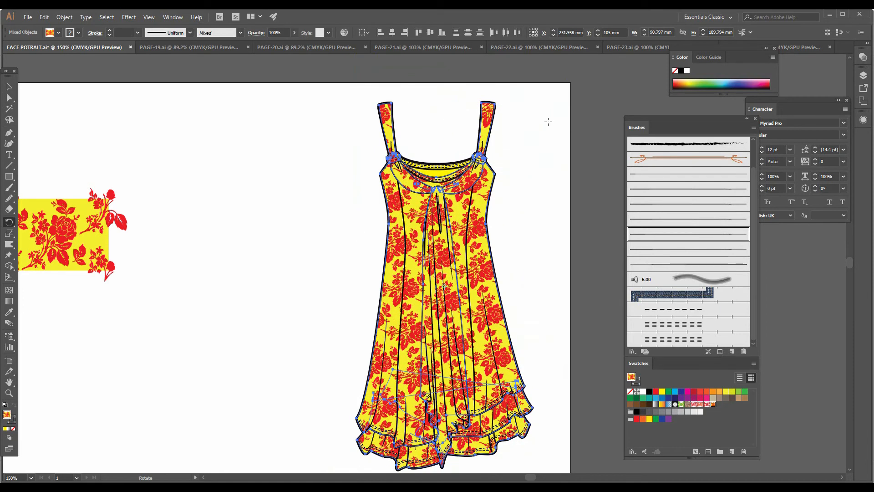
{"action": "scroll", "coordinate": [535, 168], "scroll_direction": "down", "scroll_amount": 1}
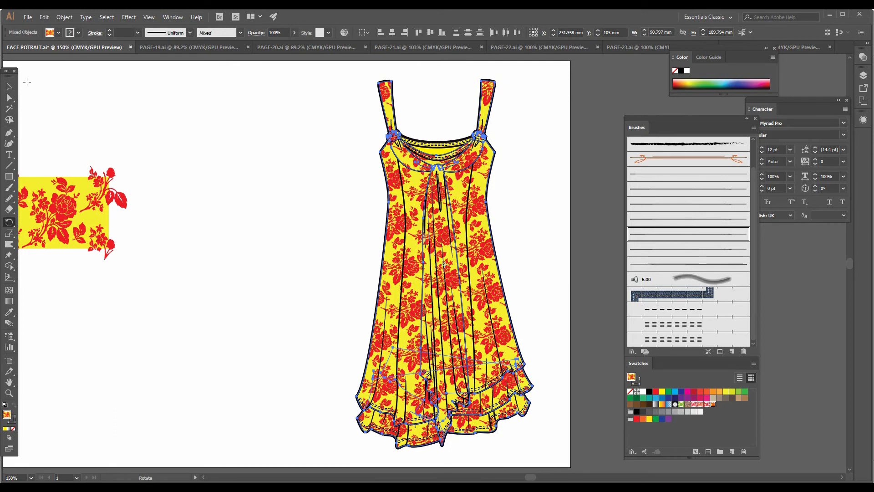
{"action": "left_click", "coordinate": [9, 88]}
{"action": "left_click", "coordinate": [290, 158]}
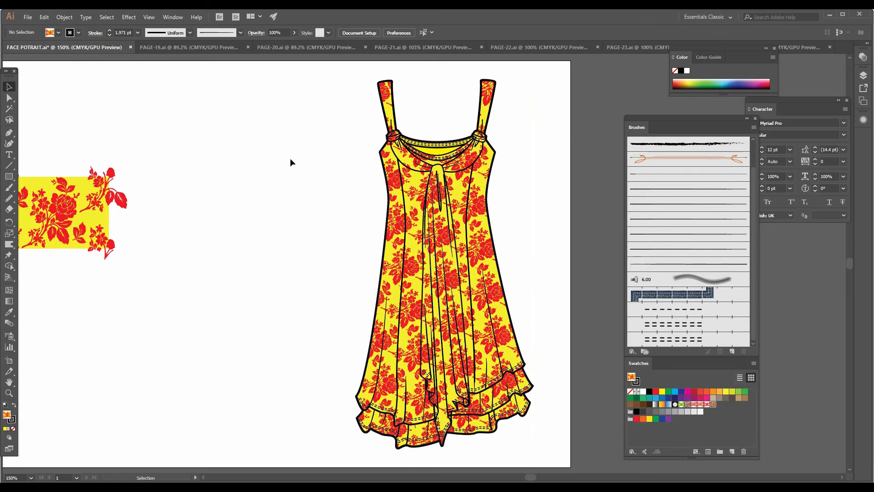
Place a duplicate of the rose-patterned dress between the original dress and the yellow rose tile
{"action": "left_click_drag", "start_coordinate": [290, 195], "coordinate": [365, 214]}
{"action": "left_click", "coordinate": [539, 248]}
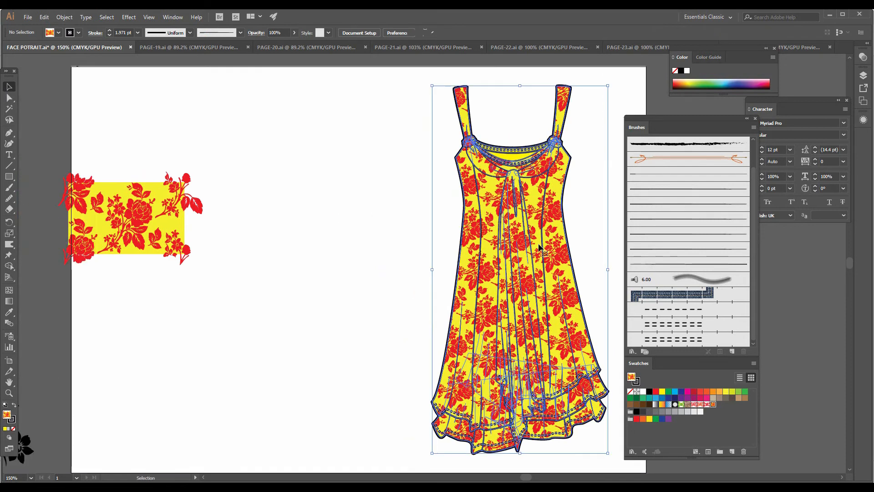
{"action": "left_click", "coordinate": [600, 236]}
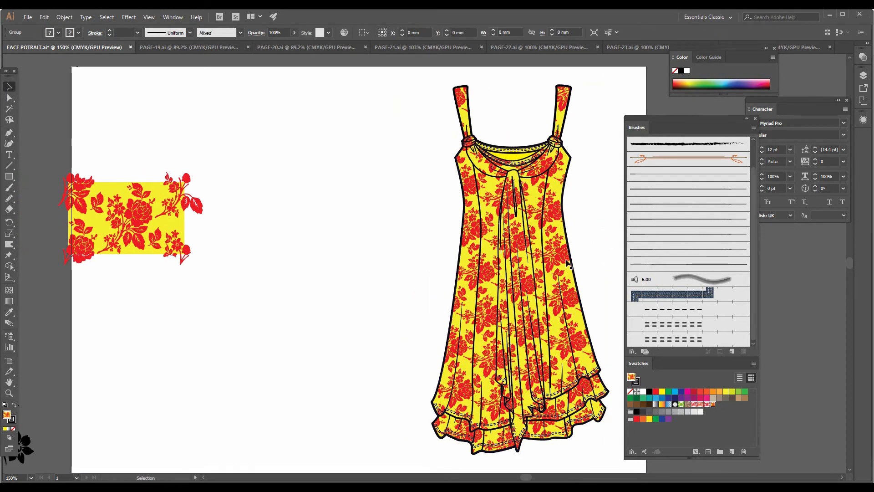
{"action": "left_click_drag", "start_coordinate": [553, 267], "coordinate": [344, 275]}
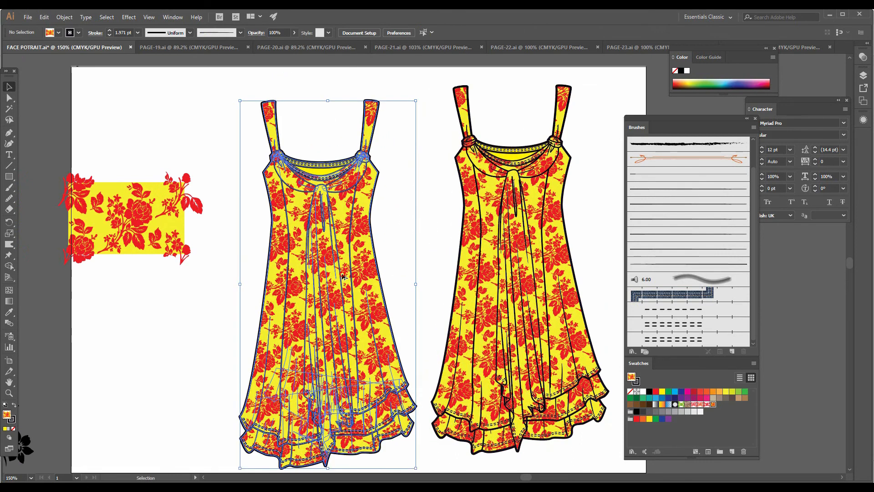
Lock the original rose-patterned dress so that only its duplicate can be edited
{"action": "left_click", "coordinate": [518, 282]}
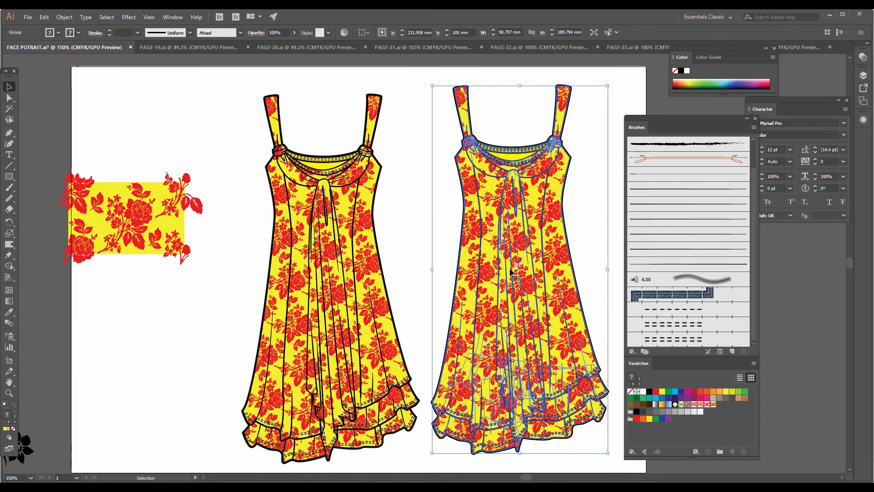
{"action": "left_click", "coordinate": [65, 17]}
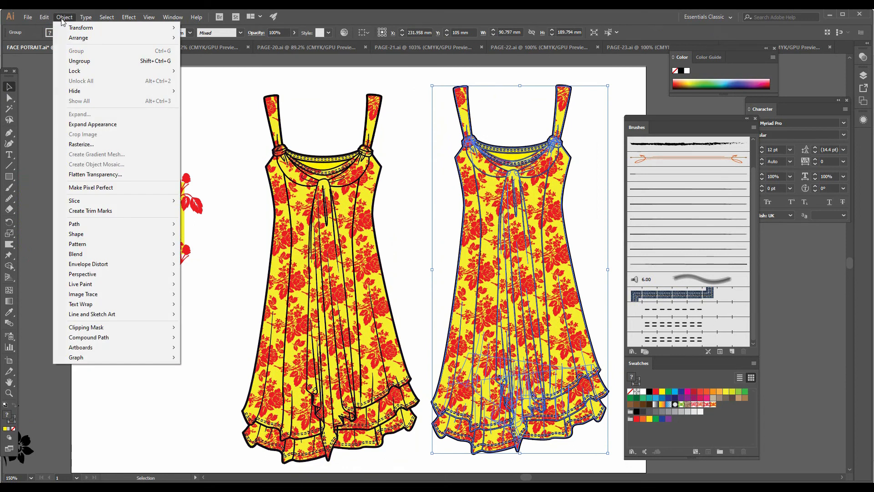
{"action": "mouse_move", "coordinate": [91, 71]}
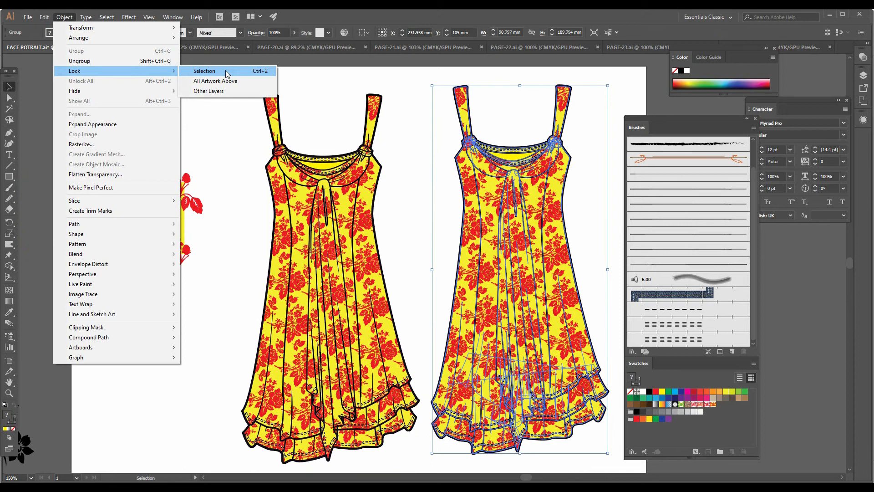
{"action": "left_click", "coordinate": [226, 70]}
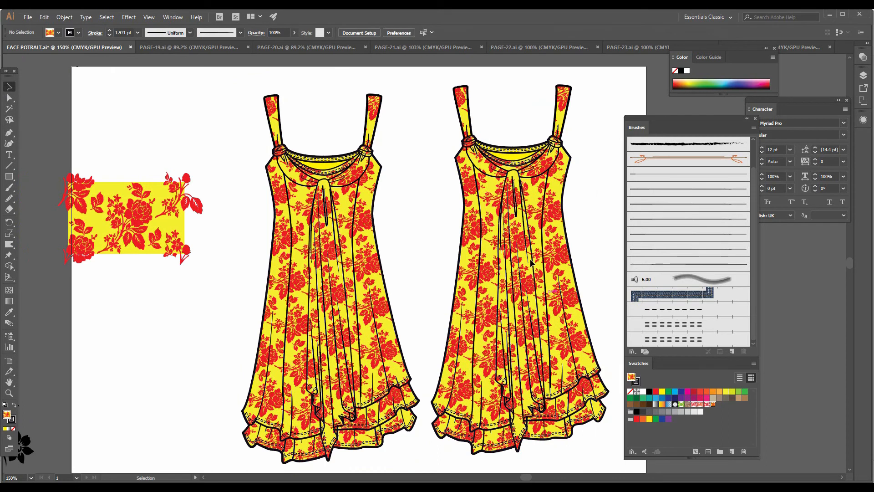
Delete the yellow rose tile artwork and place a fresh editable copy from the yellow rose pattern swatch beside the duplicate dress
{"action": "left_click", "coordinate": [365, 277]}
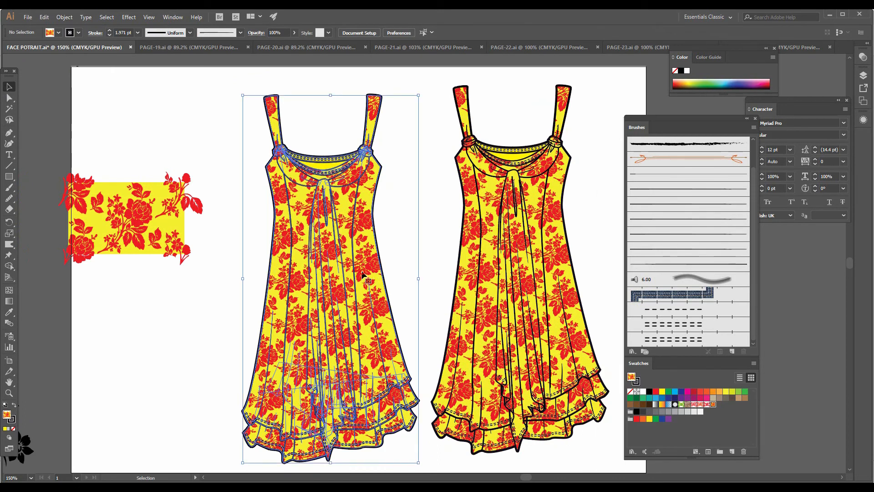
{"action": "key", "text": "ctrl+h"}
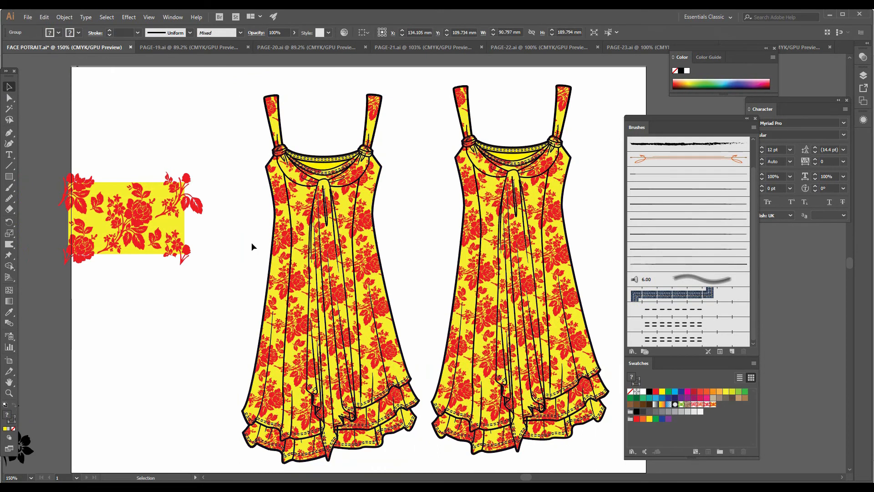
{"action": "left_click", "coordinate": [172, 234]}
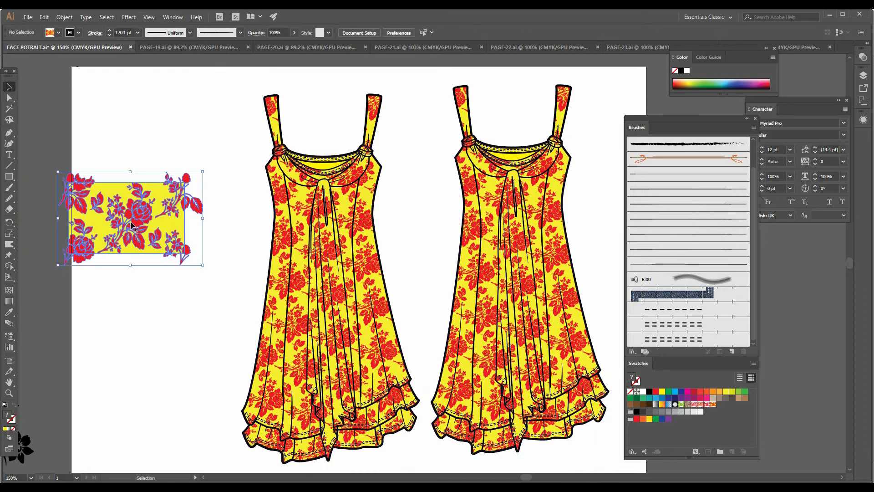
{"action": "key", "text": "ctrl+z"}
{"action": "key", "text": "ctrl+shift+a"}
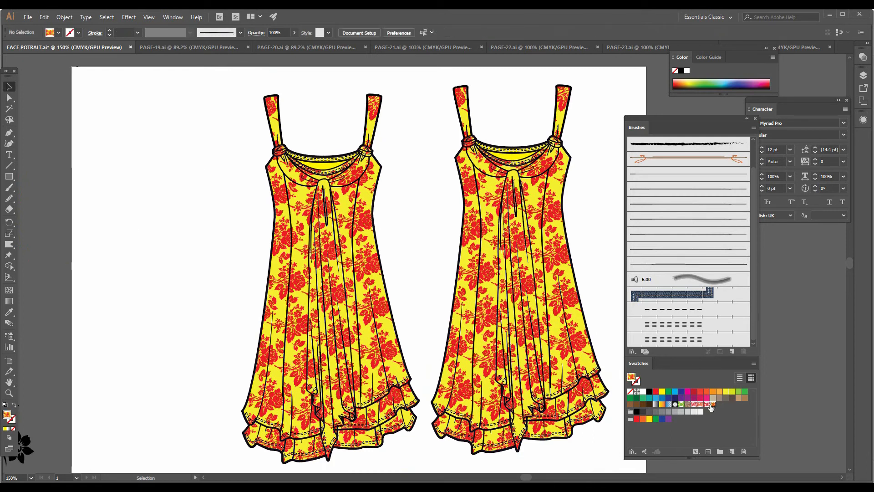
{"action": "left_click_drag", "start_coordinate": [713, 406], "coordinate": [152, 253]}
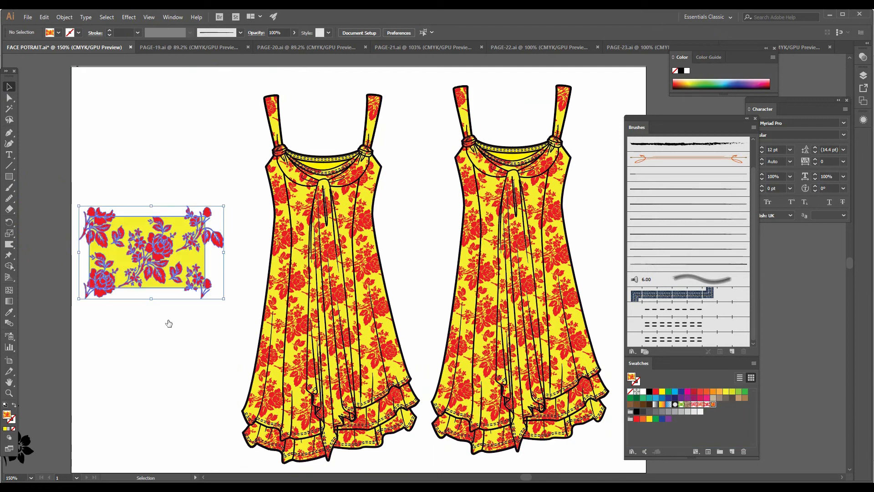
{"action": "left_click", "coordinate": [163, 312]}
{"action": "left_click", "coordinate": [11, 110]}
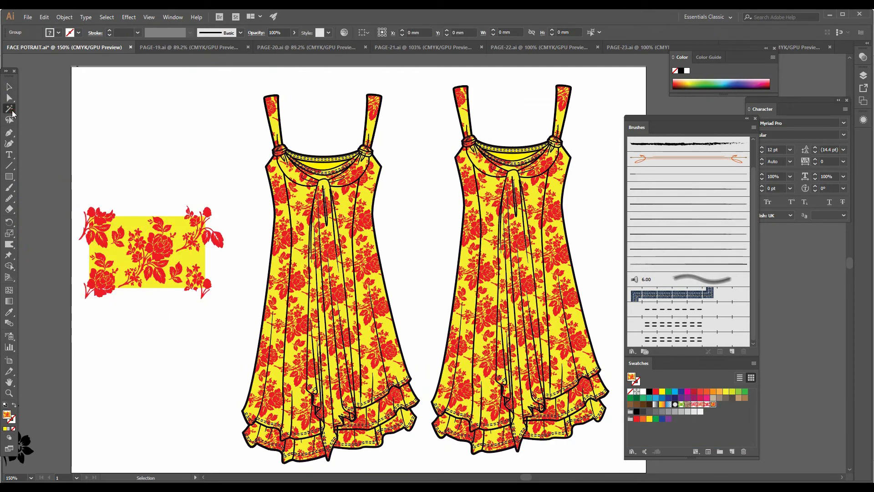
Select the matching solid yellow areas of the rose tile and duplicate dress's inner neckline, try green and pink, and fill them with CMYK Cyan
{"action": "left_click", "coordinate": [193, 260]}
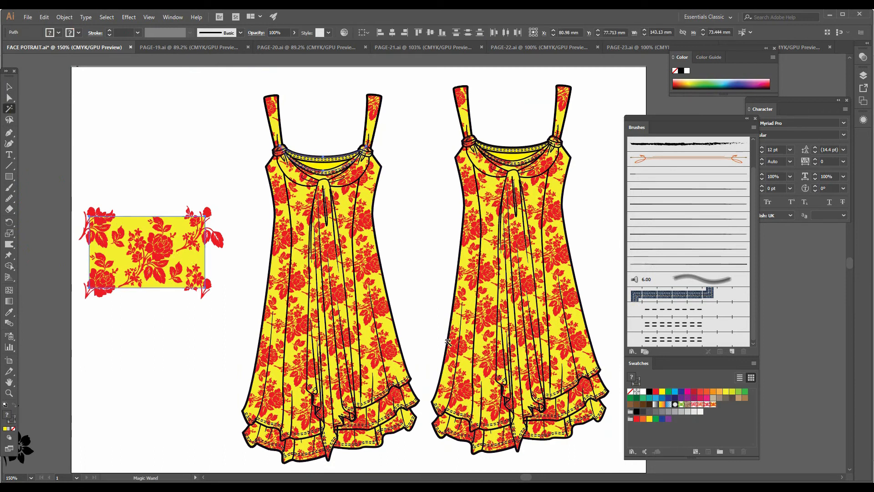
{"action": "left_click", "coordinate": [737, 392]}
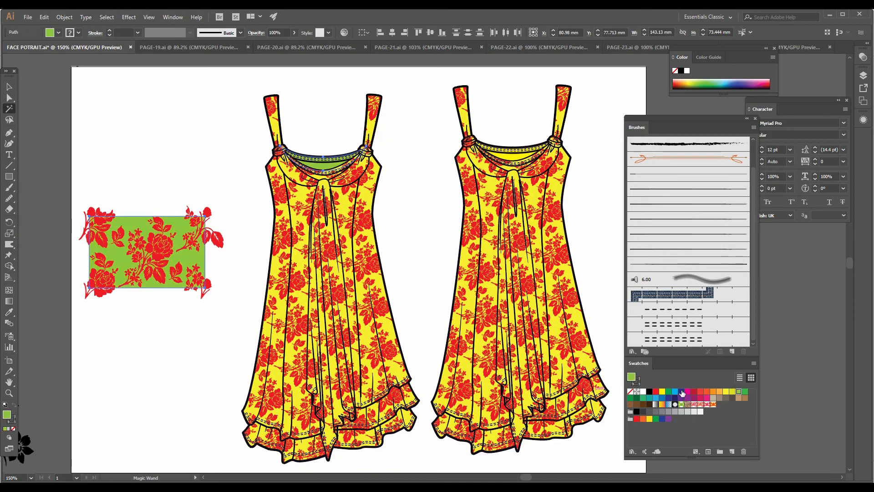
{"action": "left_click", "coordinate": [707, 398]}
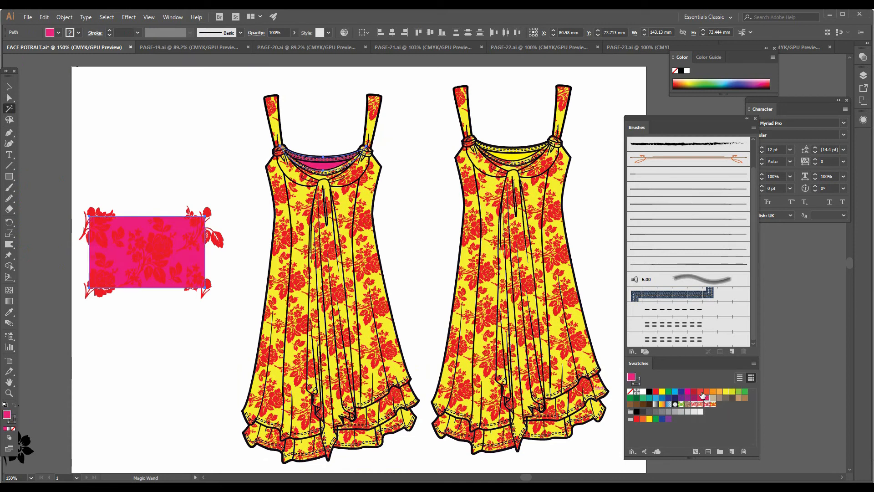
{"action": "left_click", "coordinate": [676, 391]}
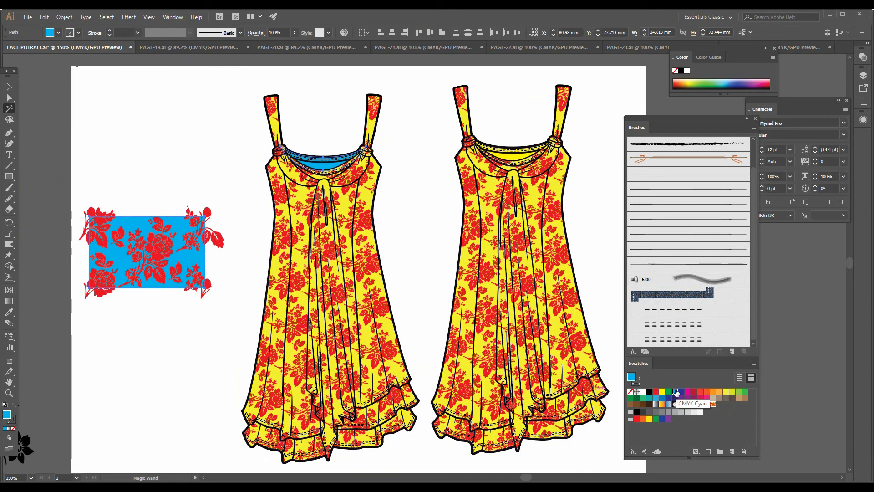
Select the whole blue-backed rose tile with its overhanging corner flowers and save it as a new pattern swatch
{"action": "key", "text": "v"}
{"action": "left_click", "coordinate": [132, 123]}
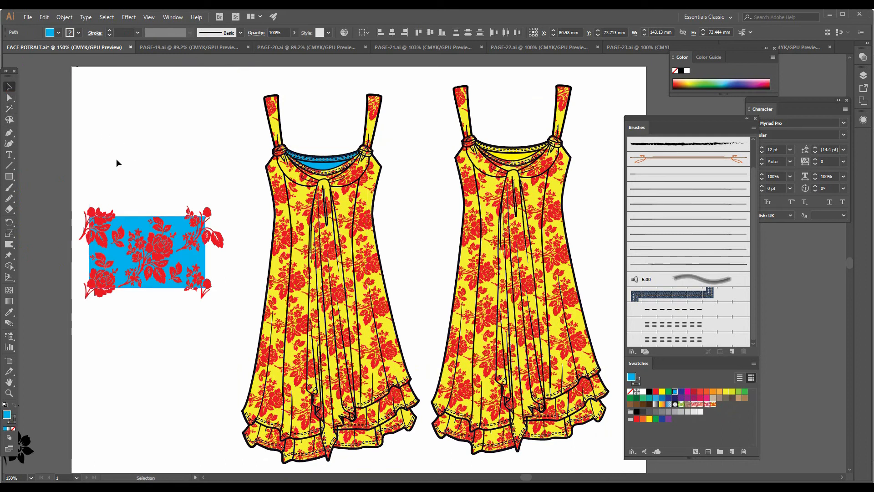
{"action": "left_click_drag", "start_coordinate": [75, 175], "coordinate": [237, 308]}
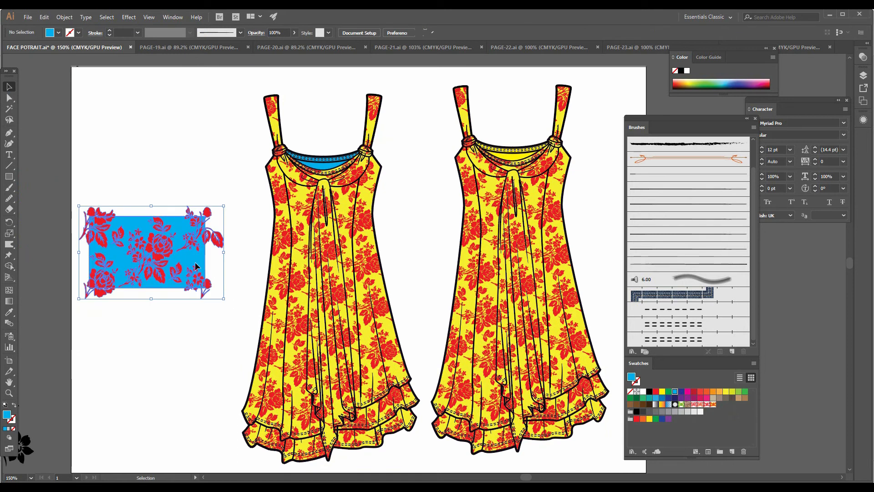
{"action": "left_click_drag", "start_coordinate": [189, 258], "coordinate": [722, 441]}
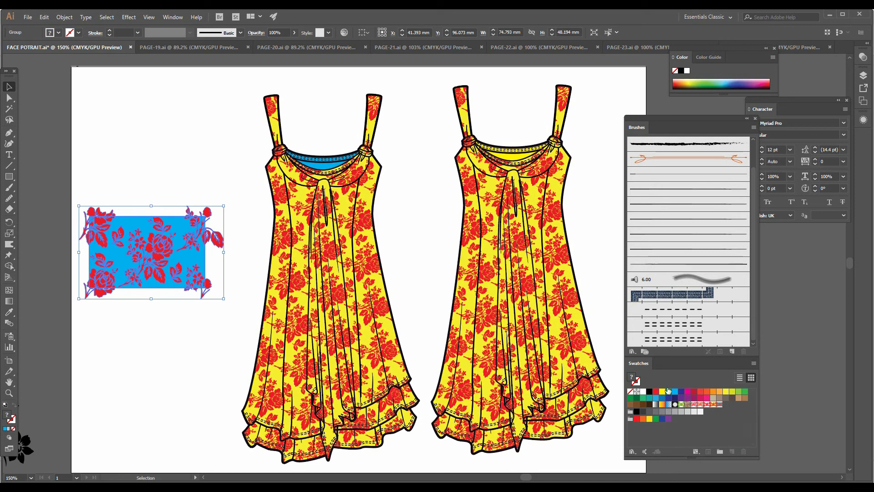
Select all yellow rose-patterned parts of the duplicate dress, fill them with New Pattern Swatch 3, and deselect
{"action": "left_click", "coordinate": [9, 110]}
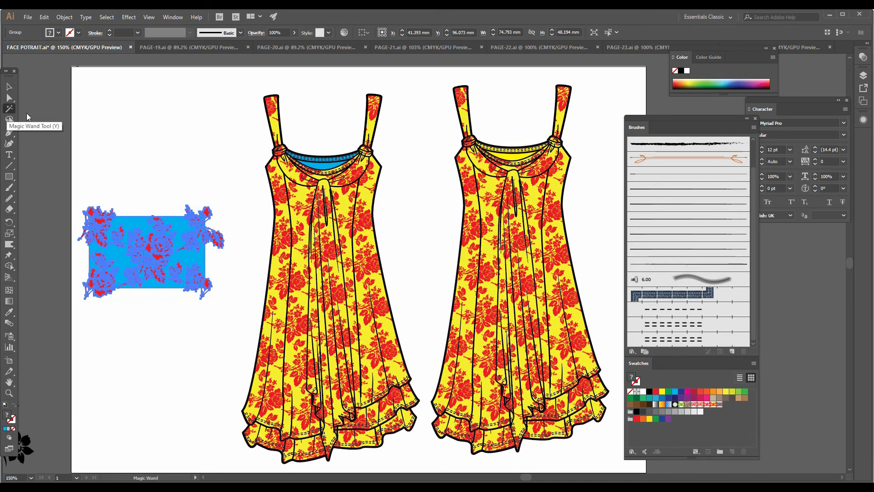
{"action": "left_click", "coordinate": [286, 248]}
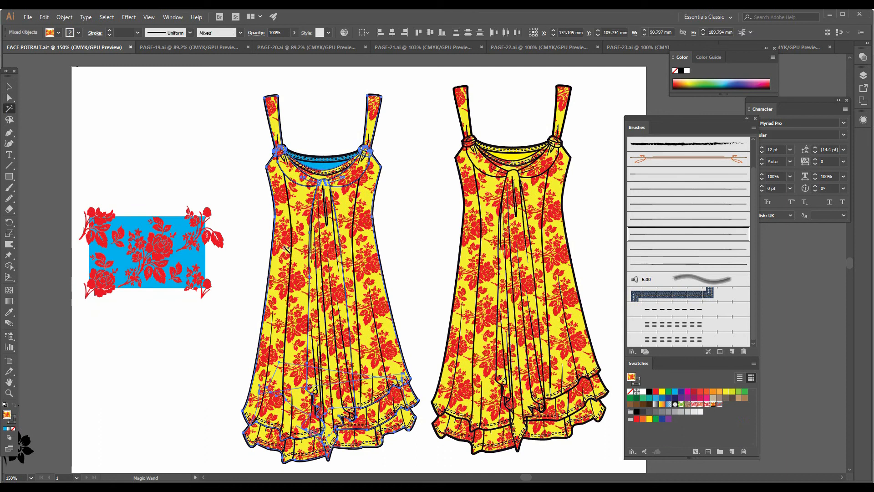
{"action": "left_click", "coordinate": [719, 404]}
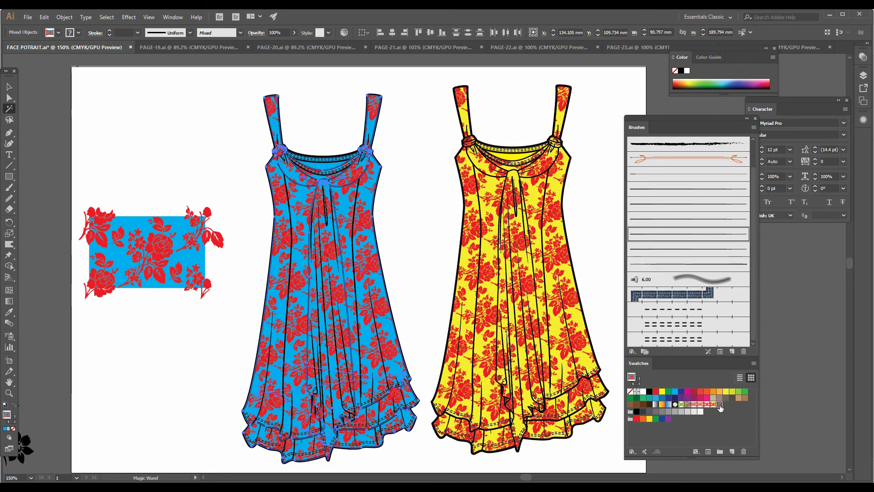
{"action": "key", "text": "a"}
{"action": "left_click", "coordinate": [439, 273]}
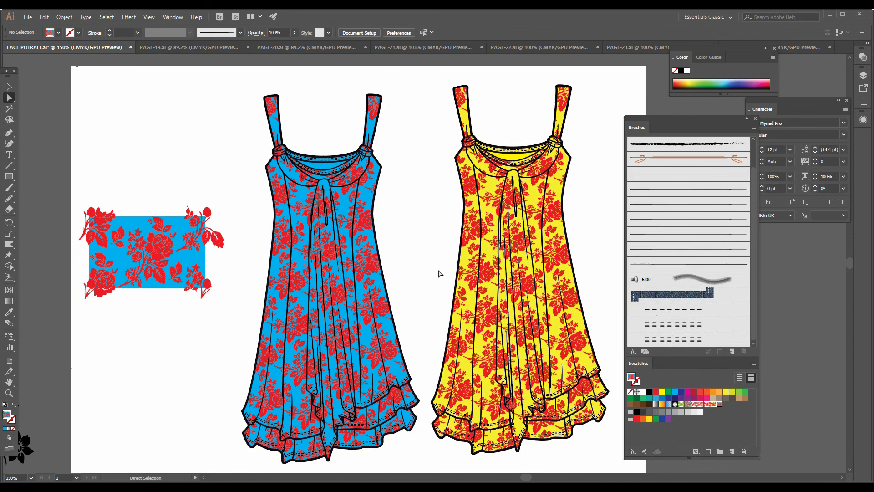
Unlock all objects and move the yellow rose dress slightly down to line it up with the blue one
{"action": "key", "text": "v"}
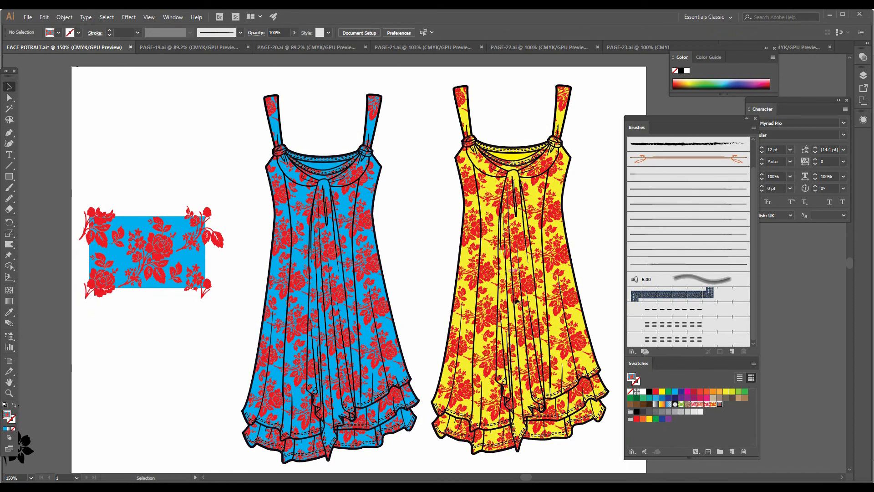
{"action": "left_click", "coordinate": [65, 21]}
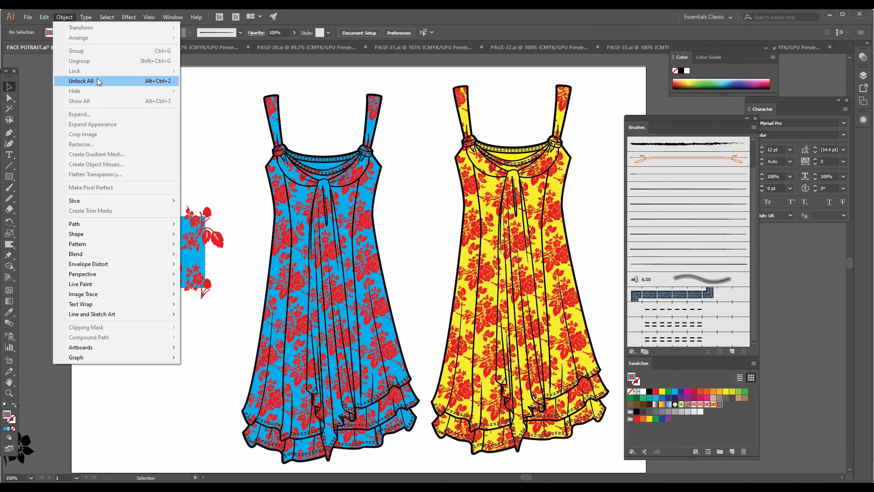
{"action": "left_click", "coordinate": [97, 81]}
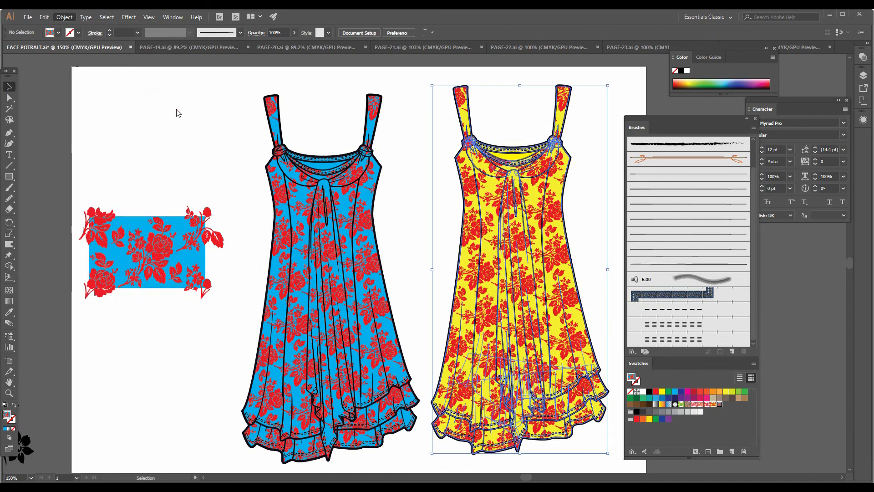
{"action": "left_click", "coordinate": [421, 231]}
{"action": "left_click_drag", "start_coordinate": [499, 254], "coordinate": [498, 265]}
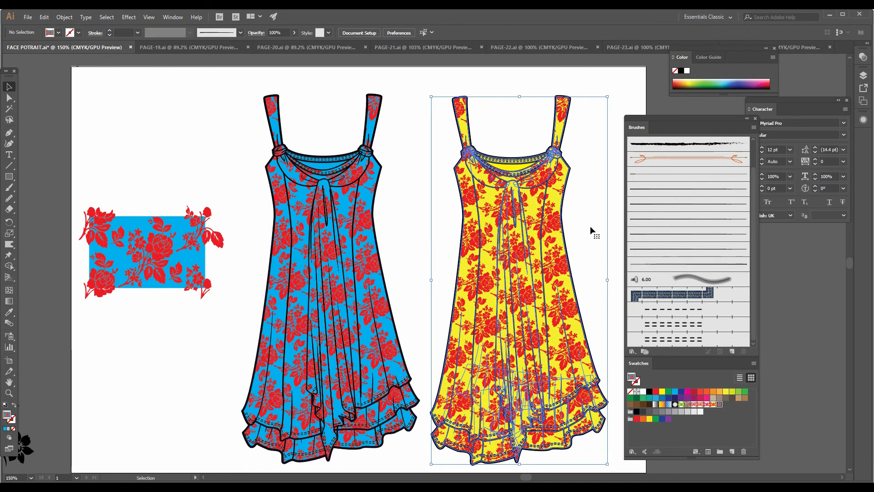
{"action": "left_click", "coordinate": [614, 228]}
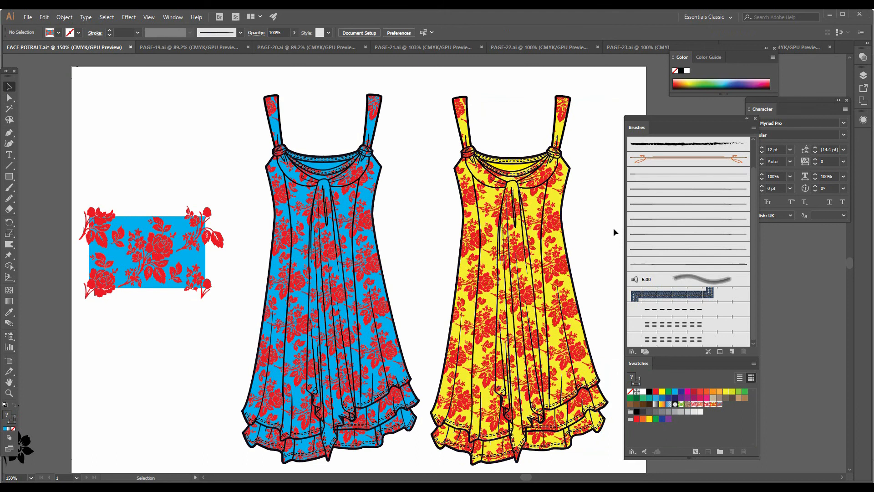